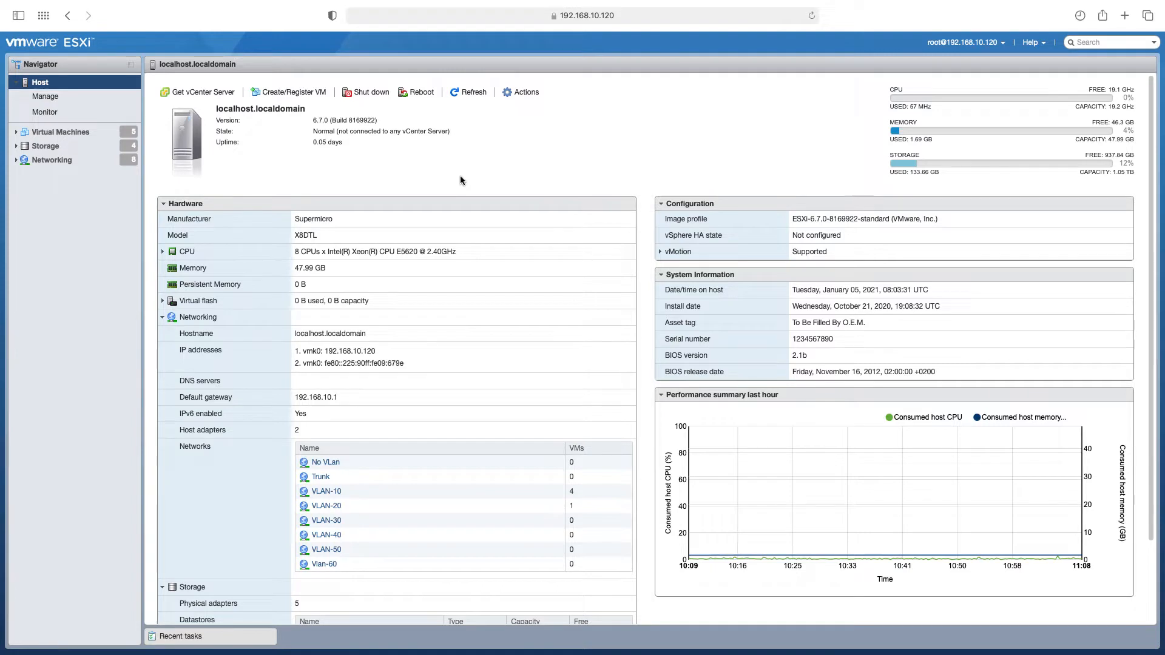
Open the datastore browser for the DS-SSD datastore in the host's storage
click(44, 146)
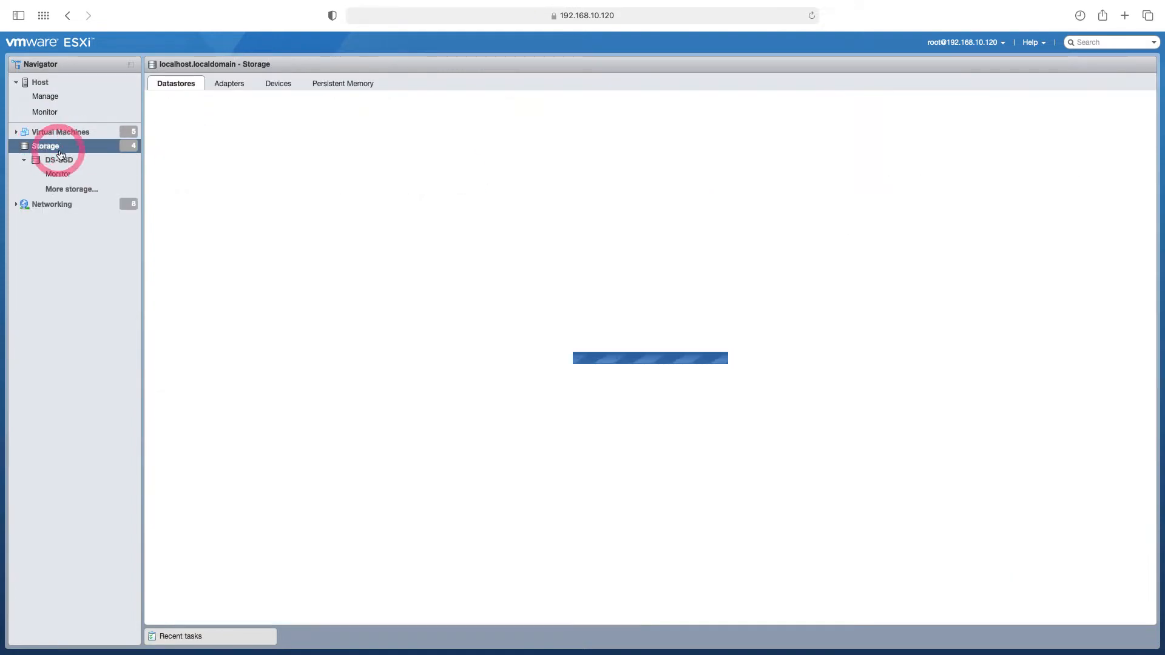
click(187, 146)
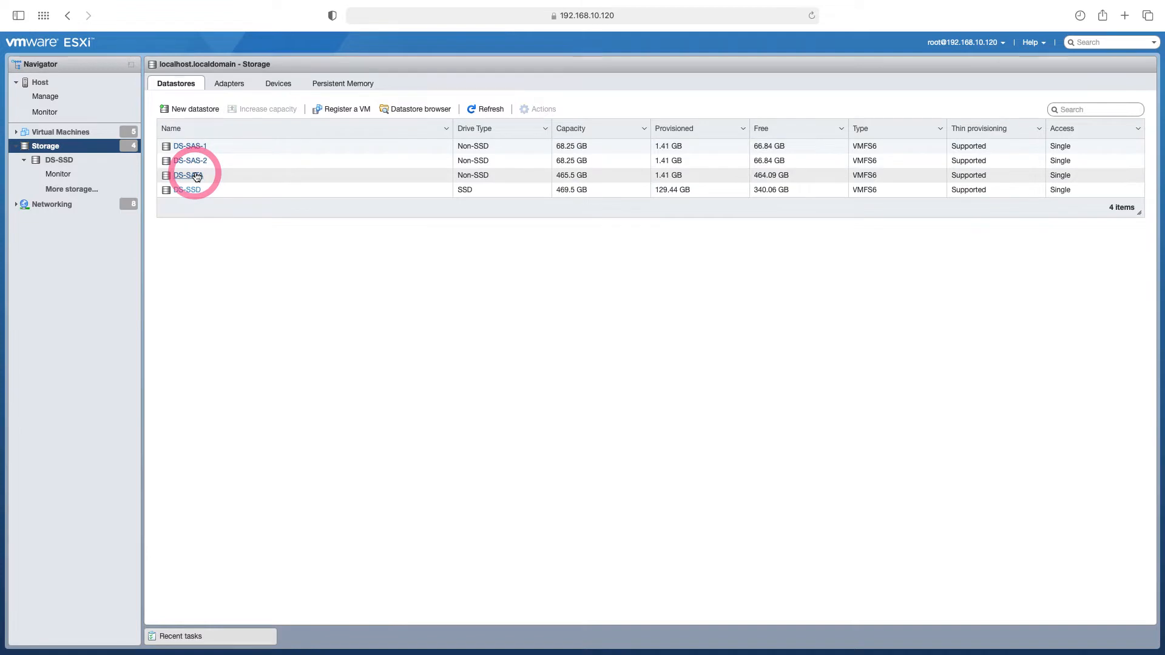
right_click(188, 190)
click(186, 206)
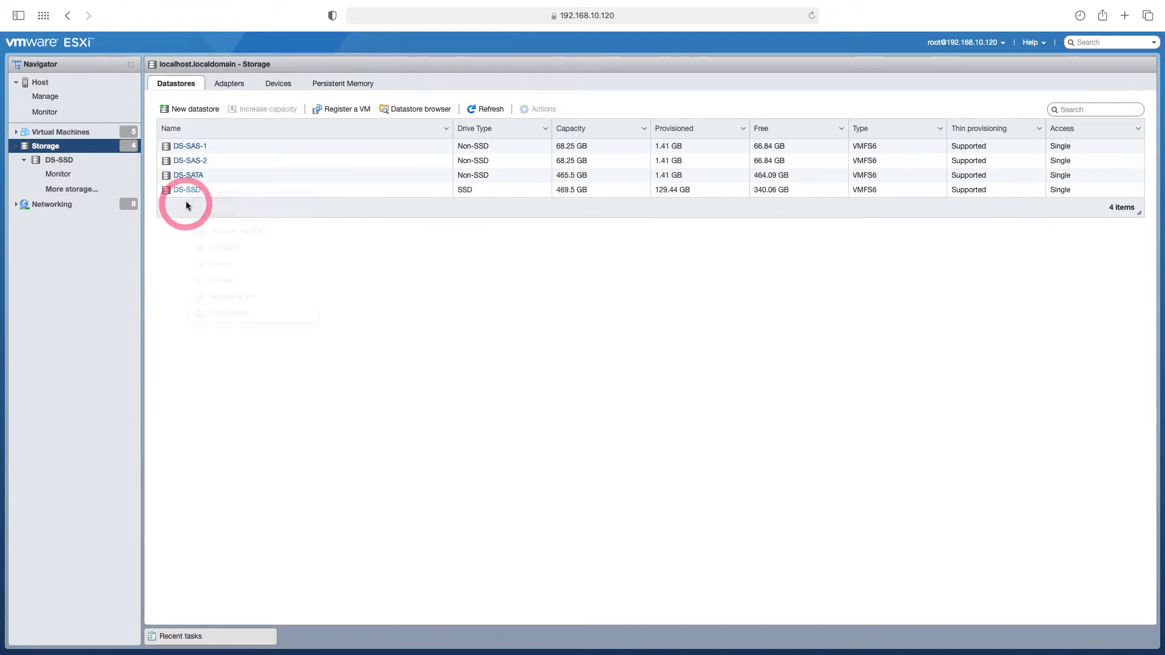
click(187, 189)
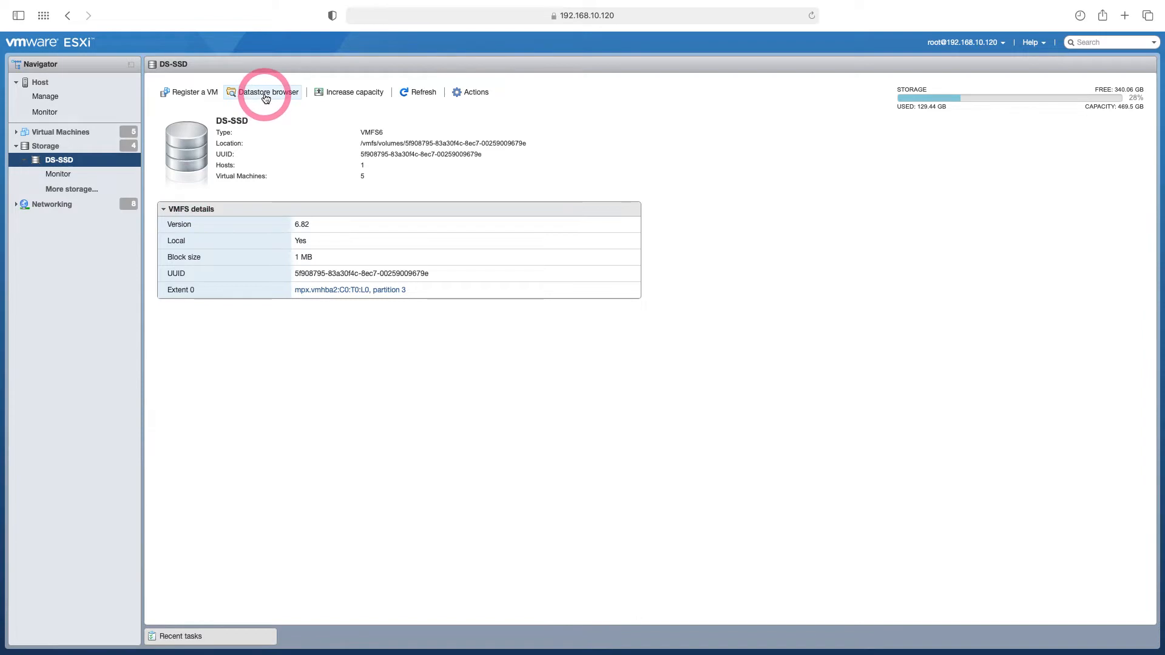
click(266, 96)
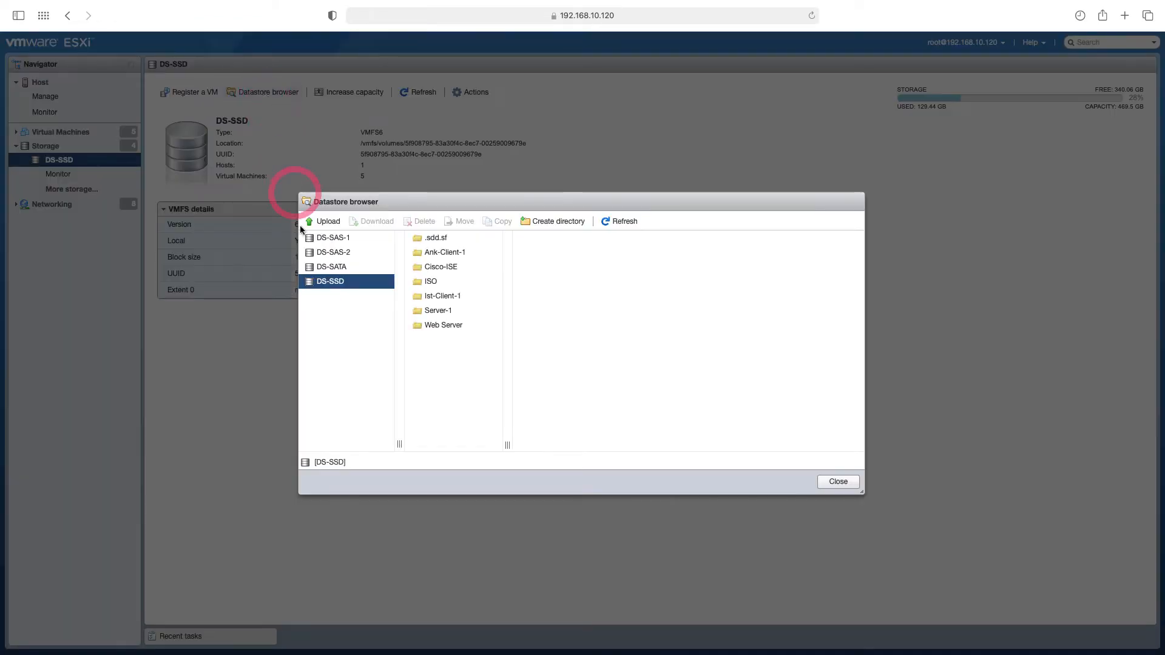
Open the ISO folder on DS-SSD and widen its file column to read the full image names
click(432, 283)
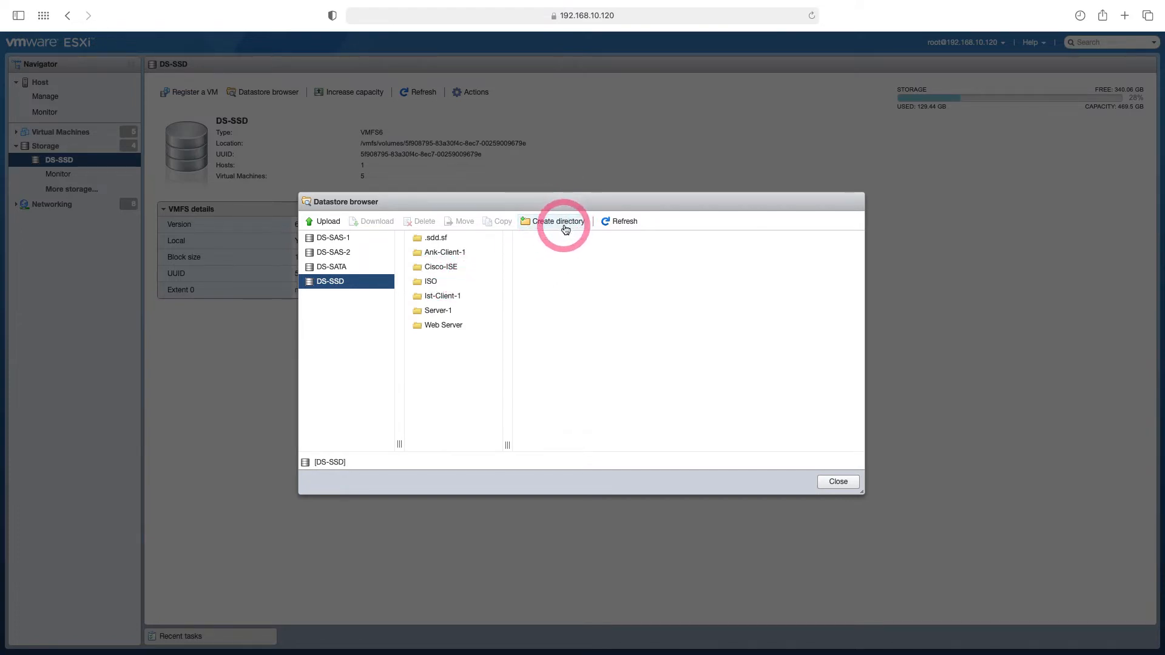
click(434, 283)
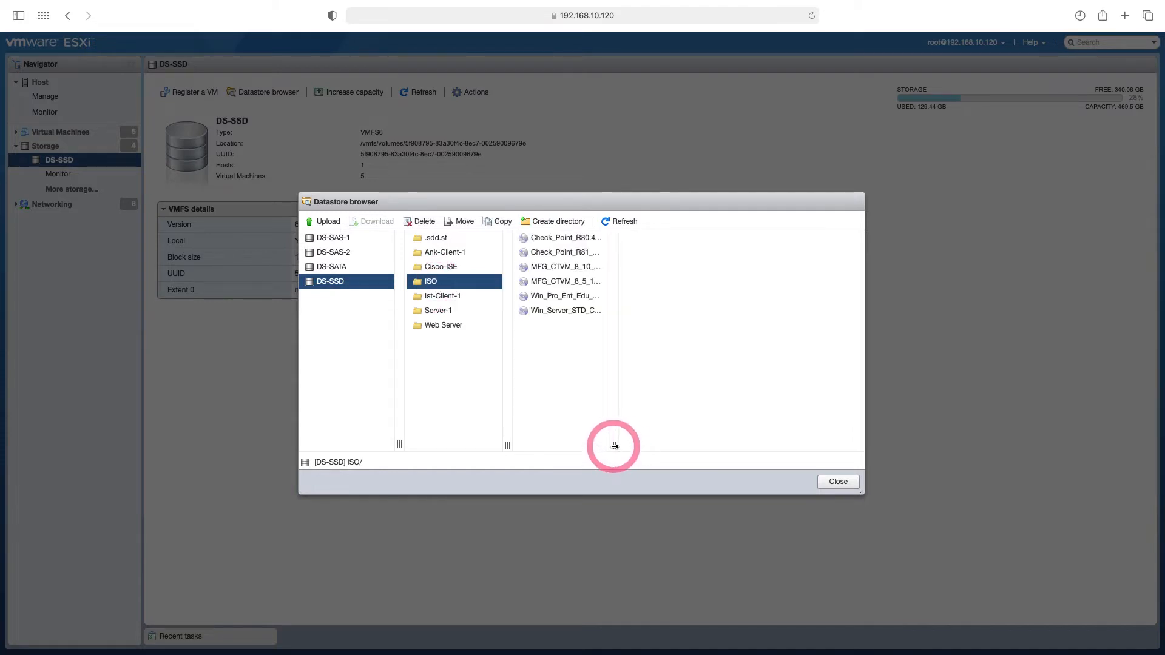
drag(614, 445, 726, 444)
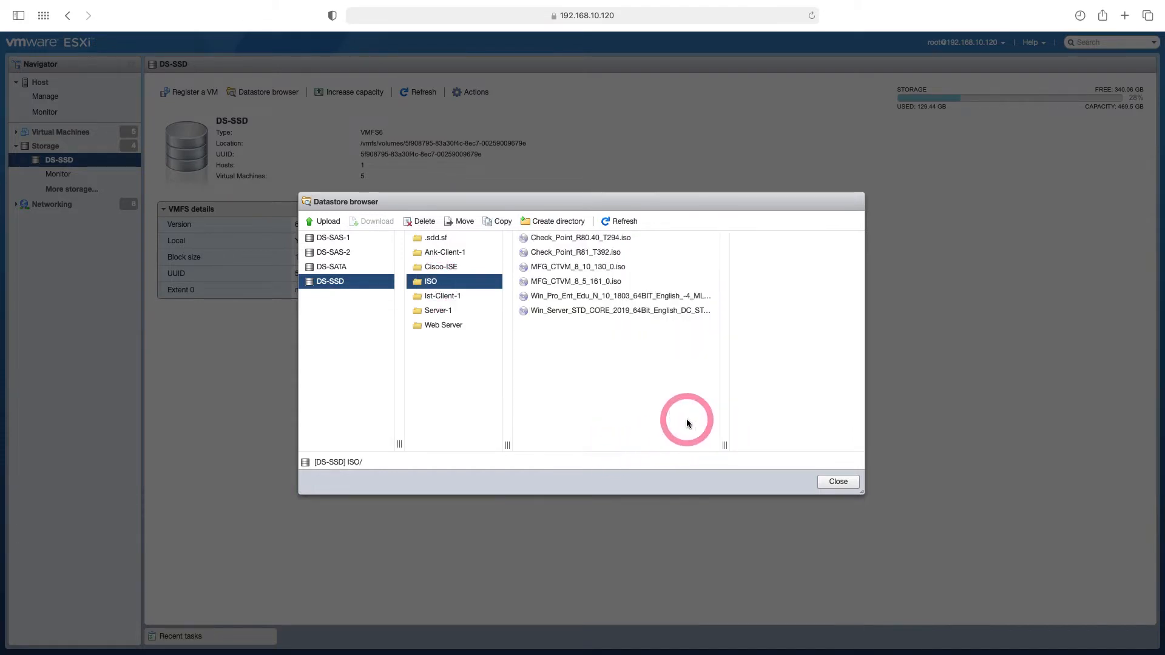
click(582, 312)
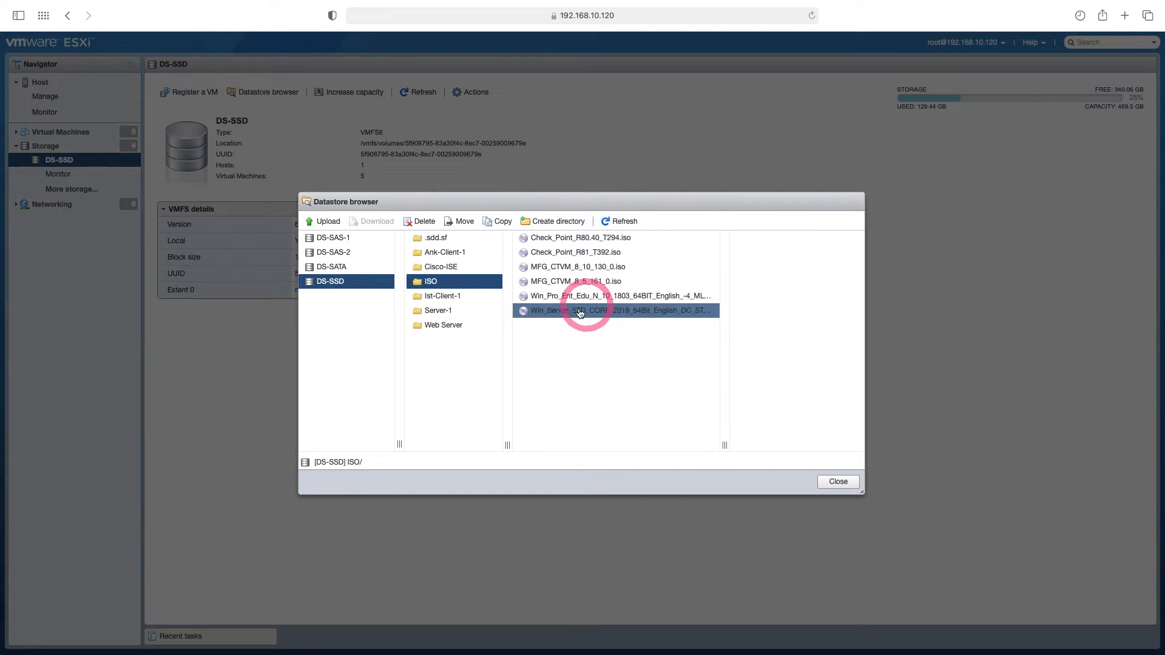
Upload ESXi_Hypervisor_7.0U1-16850804.x86_64.iso from the local downloads folder into the ISO folder on DS-SSD
click(326, 223)
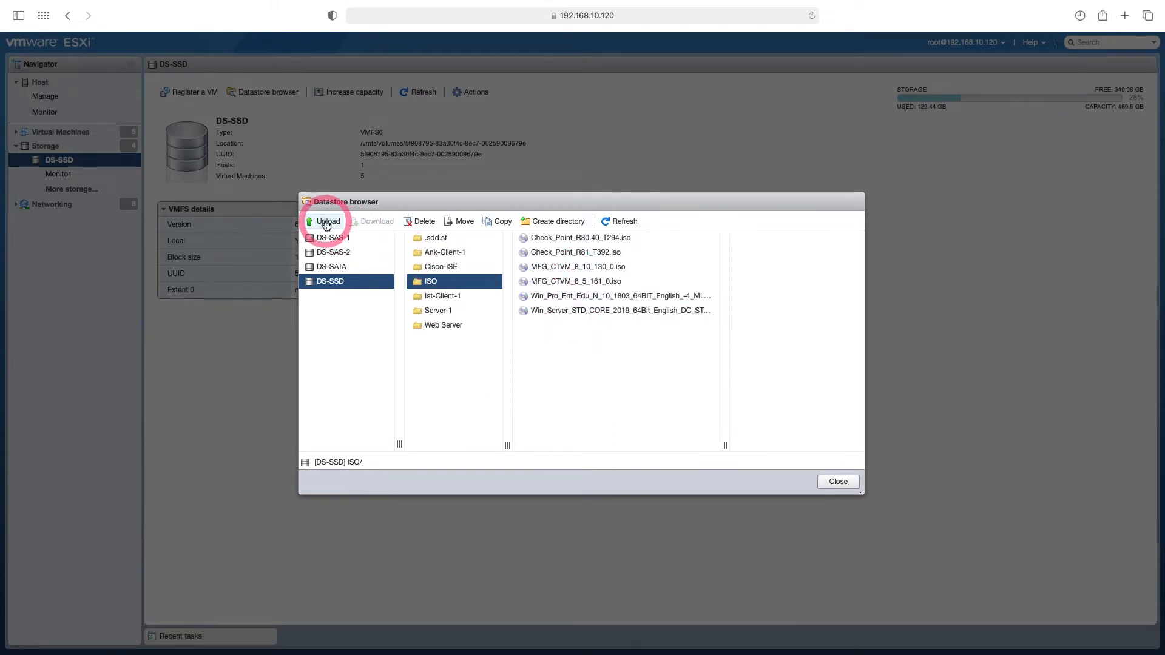
click(532, 368)
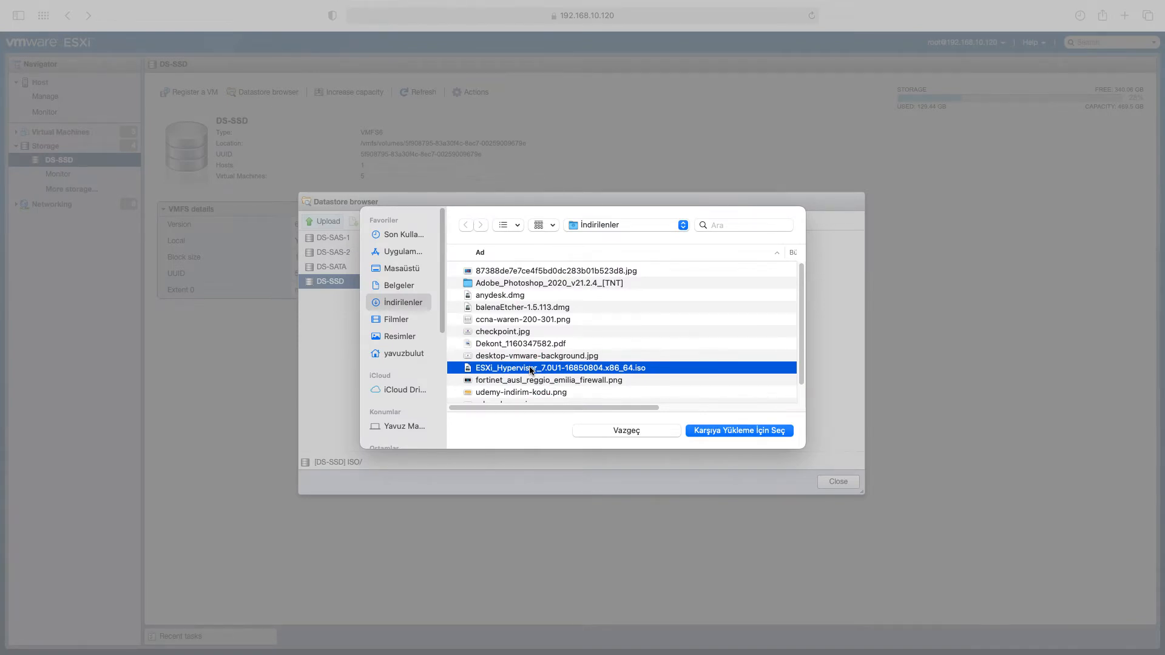
mouse_move(529, 367)
mouse_down()
mouse_move(486, 369)
mouse_move(537, 373)
mouse_up()
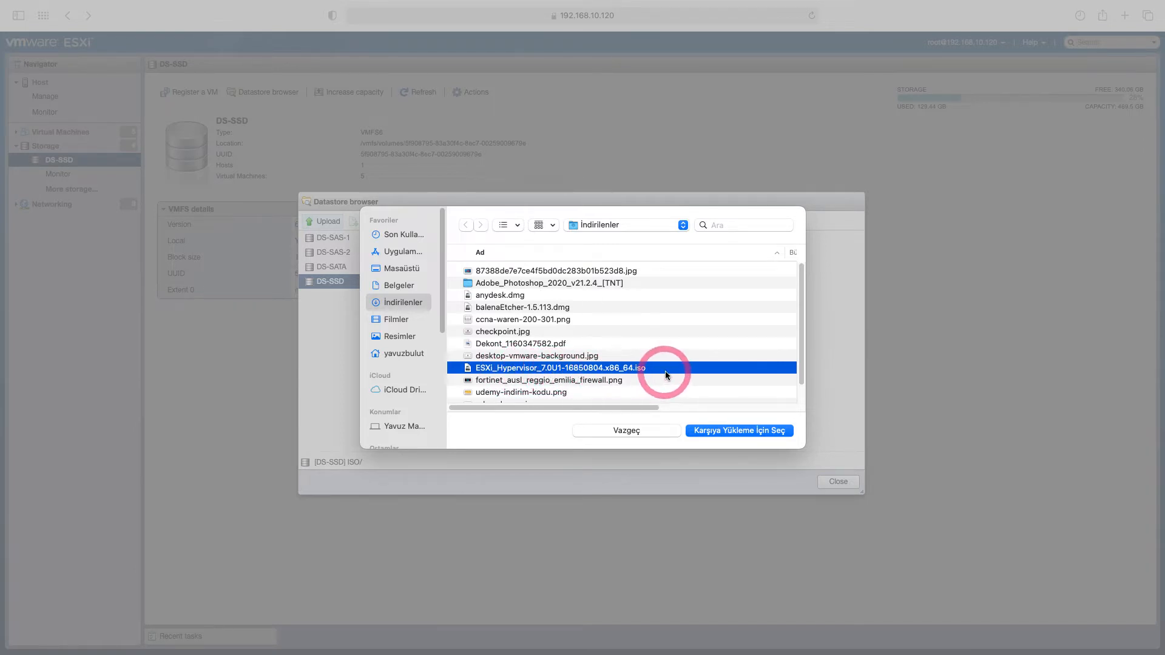
click(746, 431)
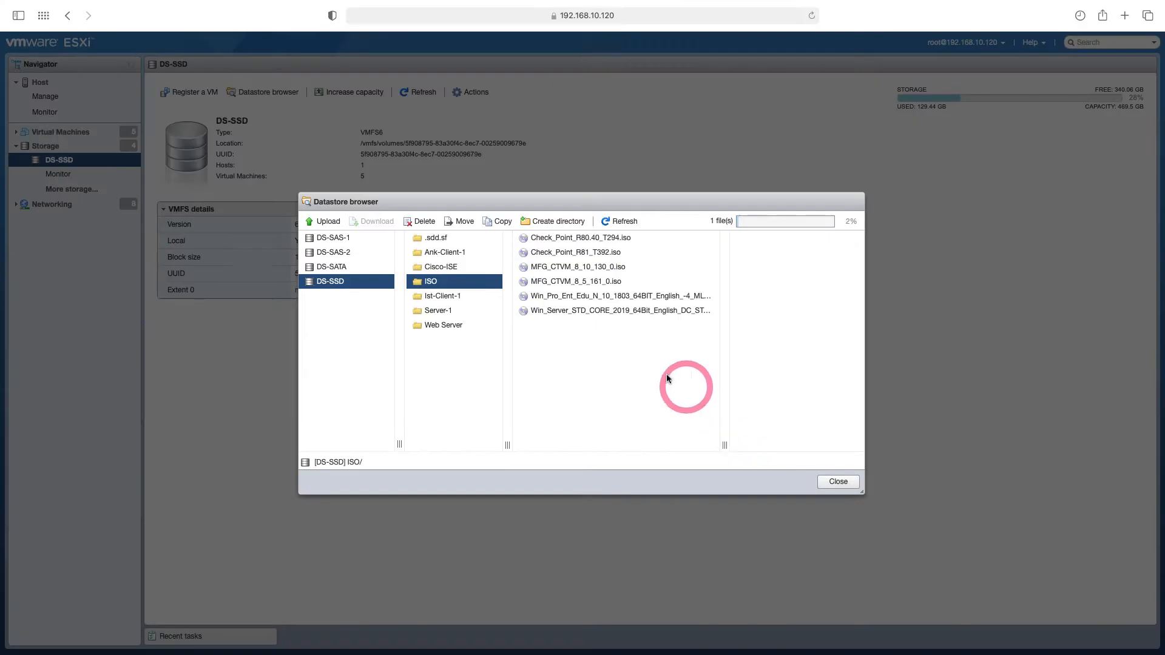
Check the ISO folder's file list for the uploaded ESXi image, widening the column, and close the datastore browser
click(547, 299)
click(552, 311)
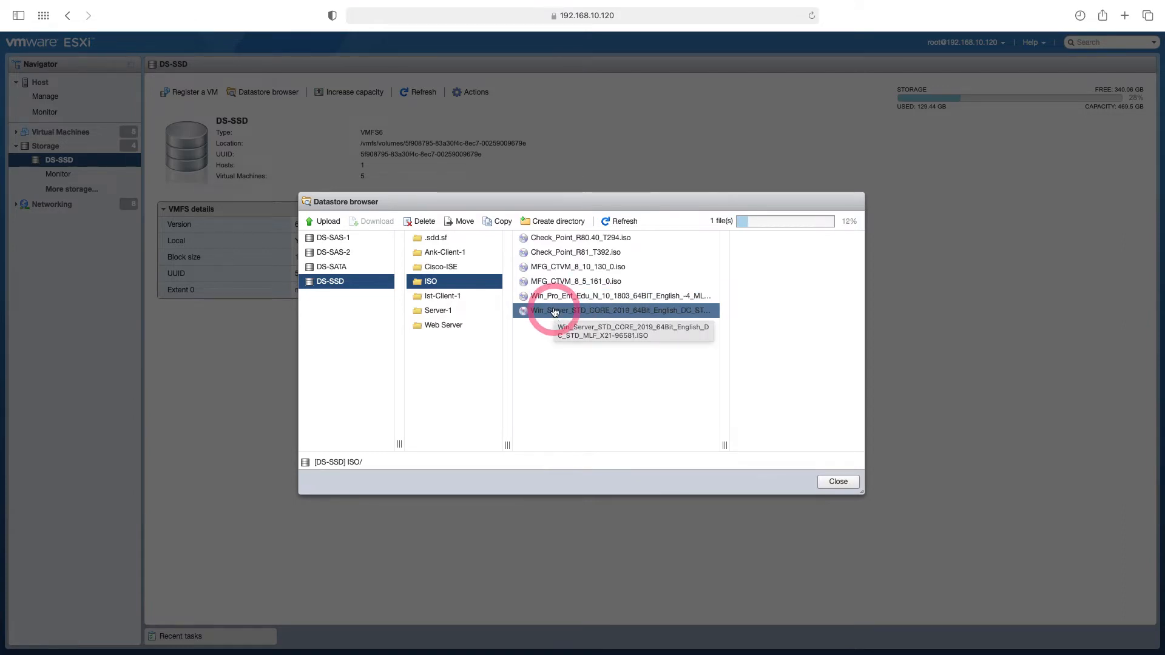
click(552, 299)
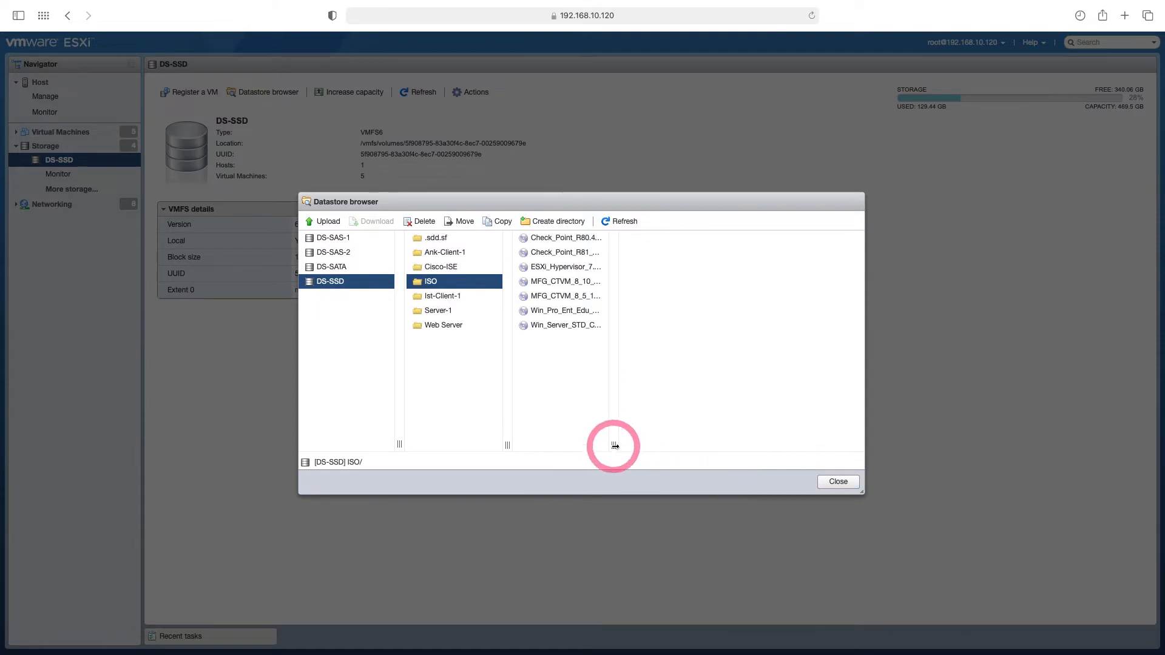
drag(616, 444, 745, 446)
click(653, 272)
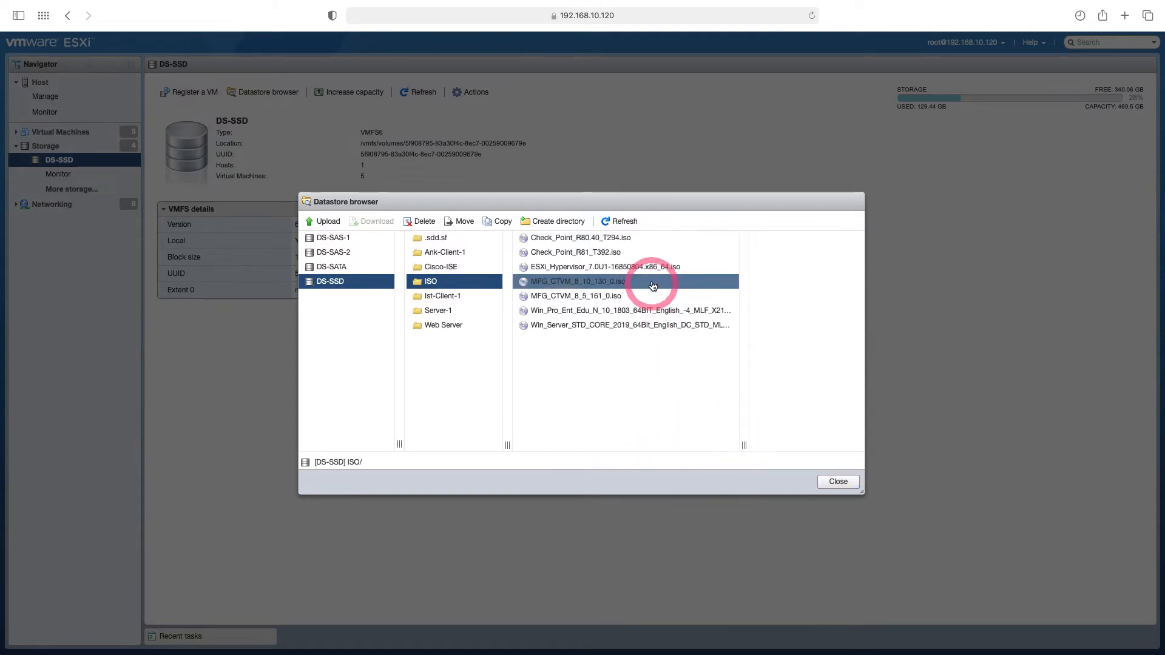
click(839, 483)
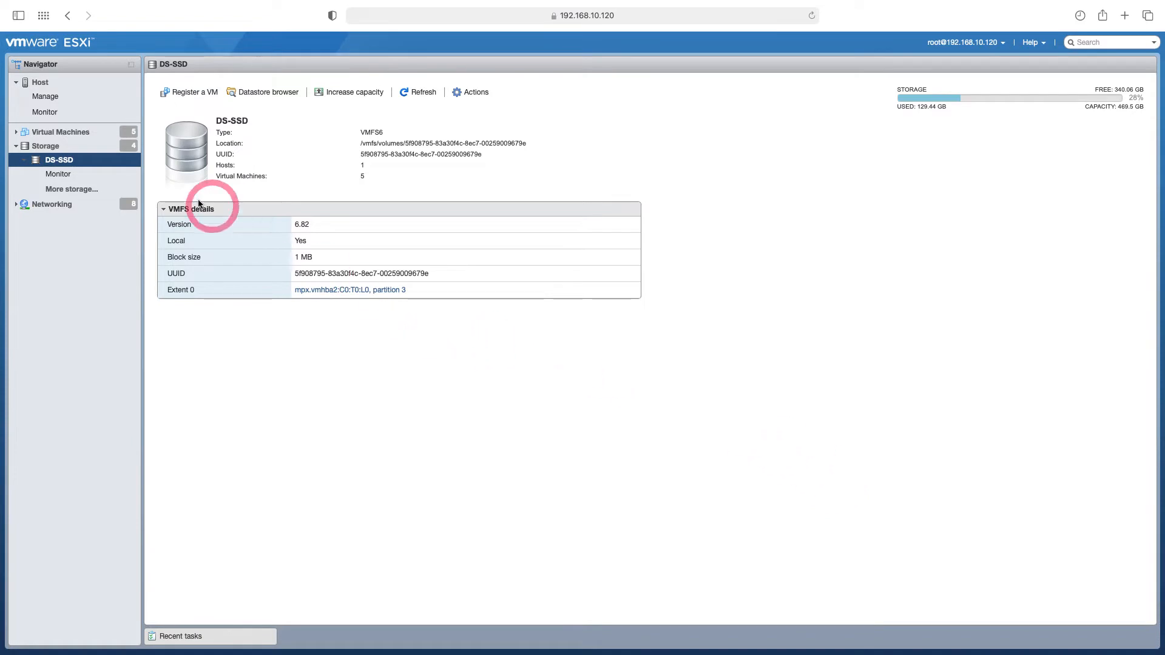
Start creating a new virtual machine on the host and name it Client-3
click(90, 136)
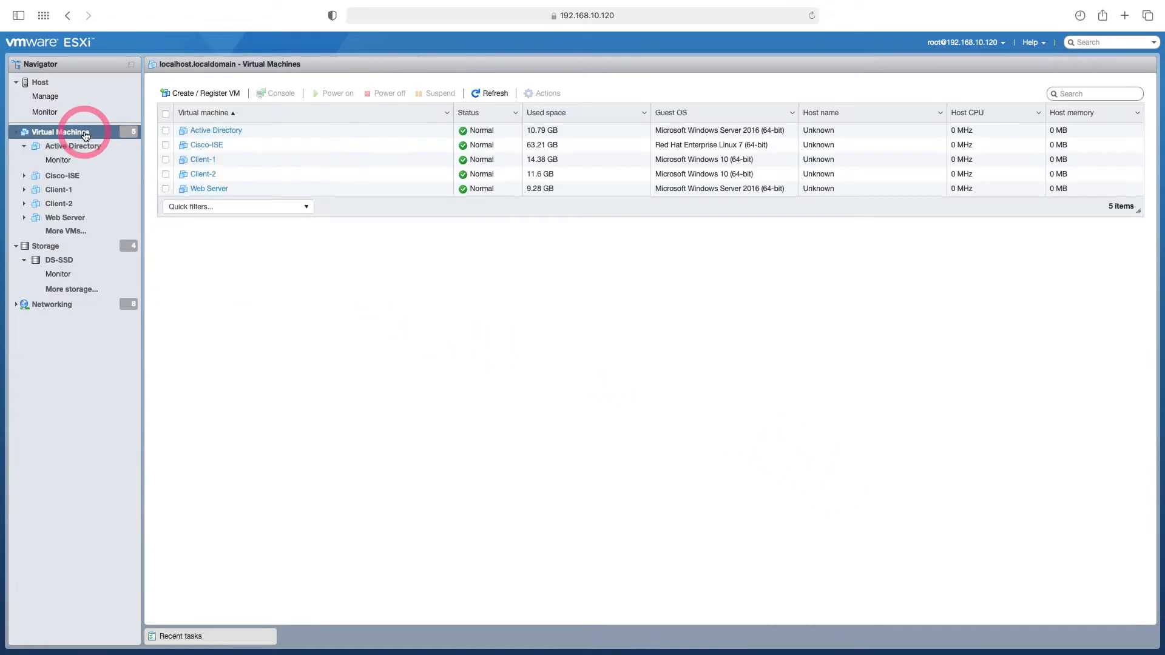
click(183, 96)
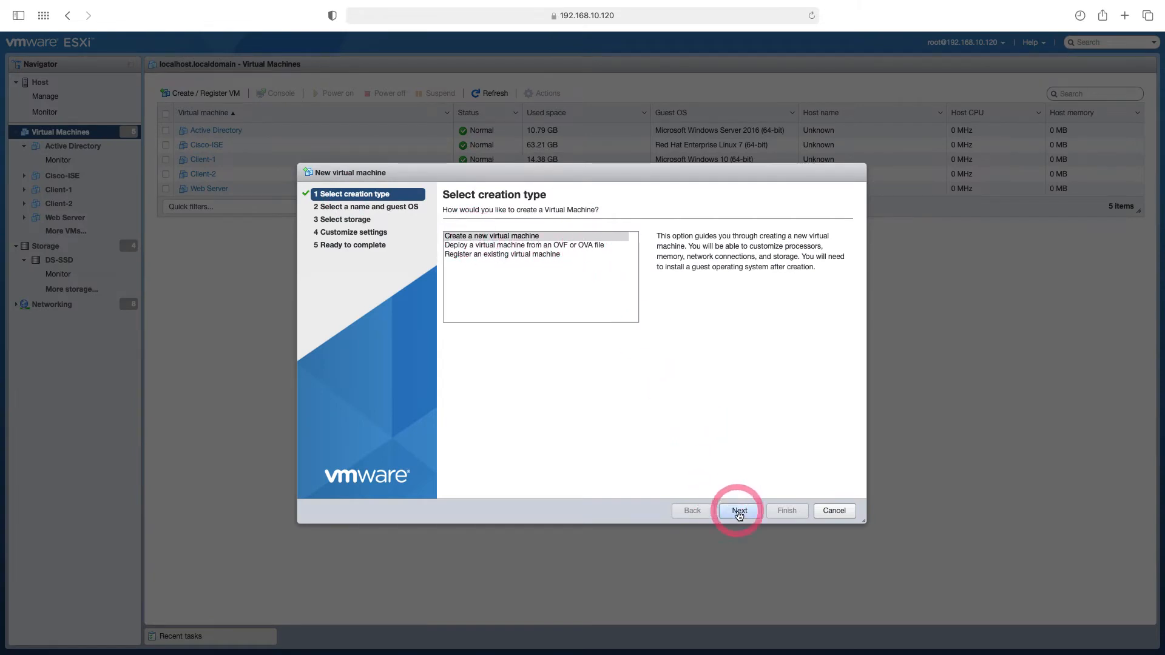
click(739, 513)
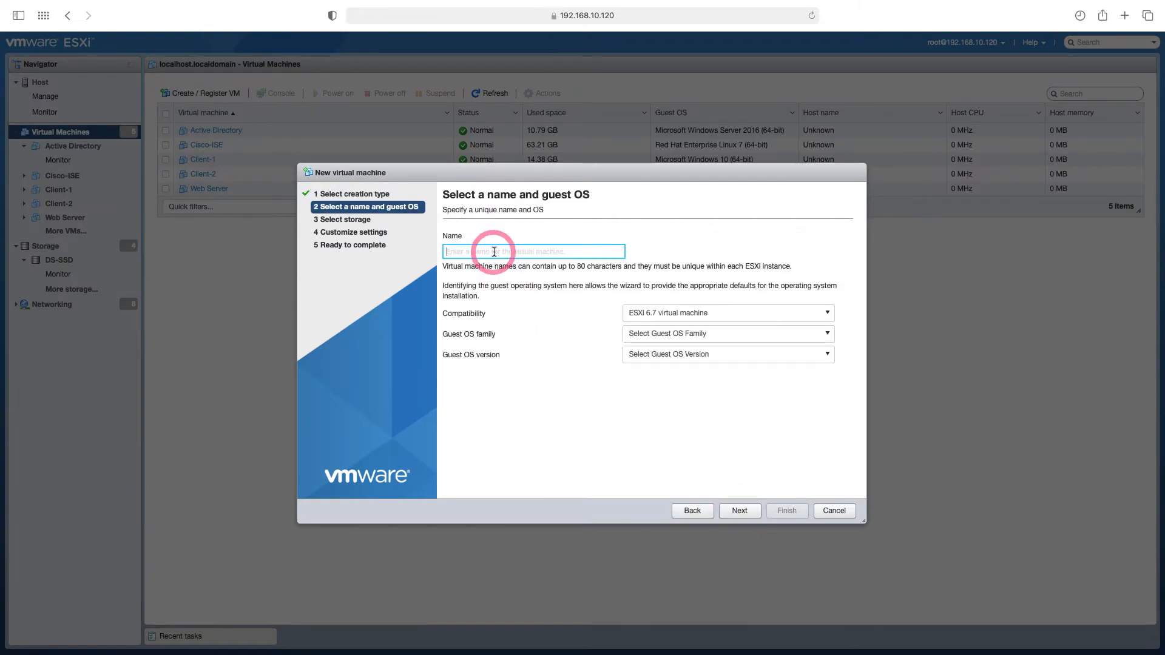
text(Cli)
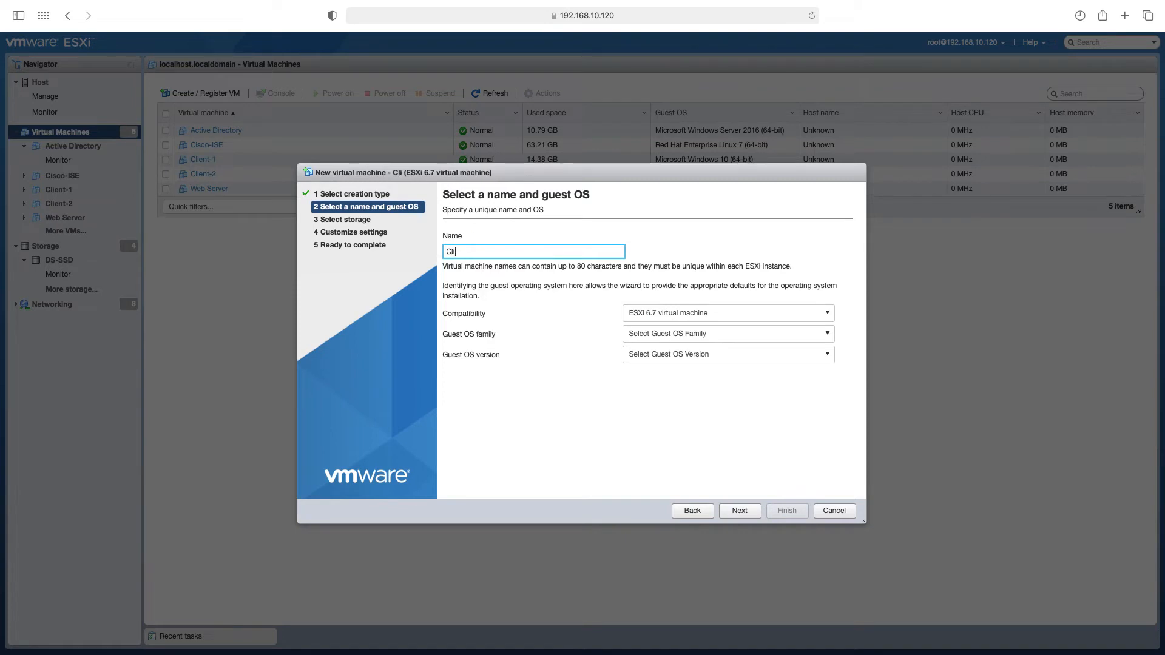
text(ent-3)
click(637, 316)
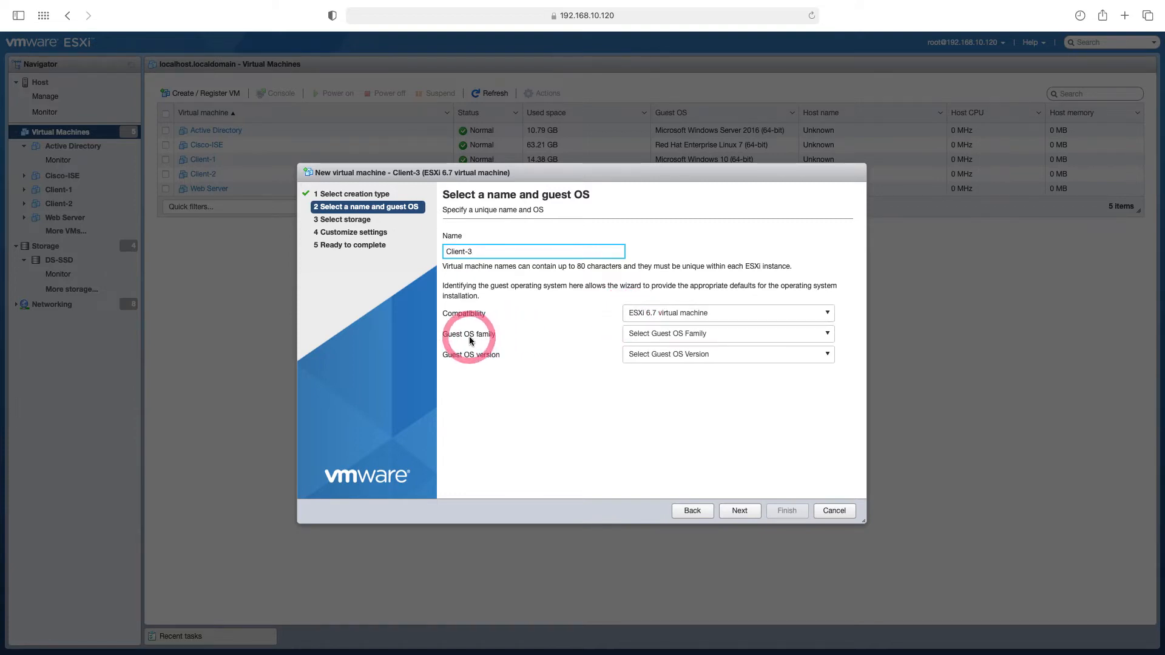
Set Client-3's guest OS family to Windows and version to Microsoft Windows 10 (64-bit), and store it on DS-SSD
click(656, 339)
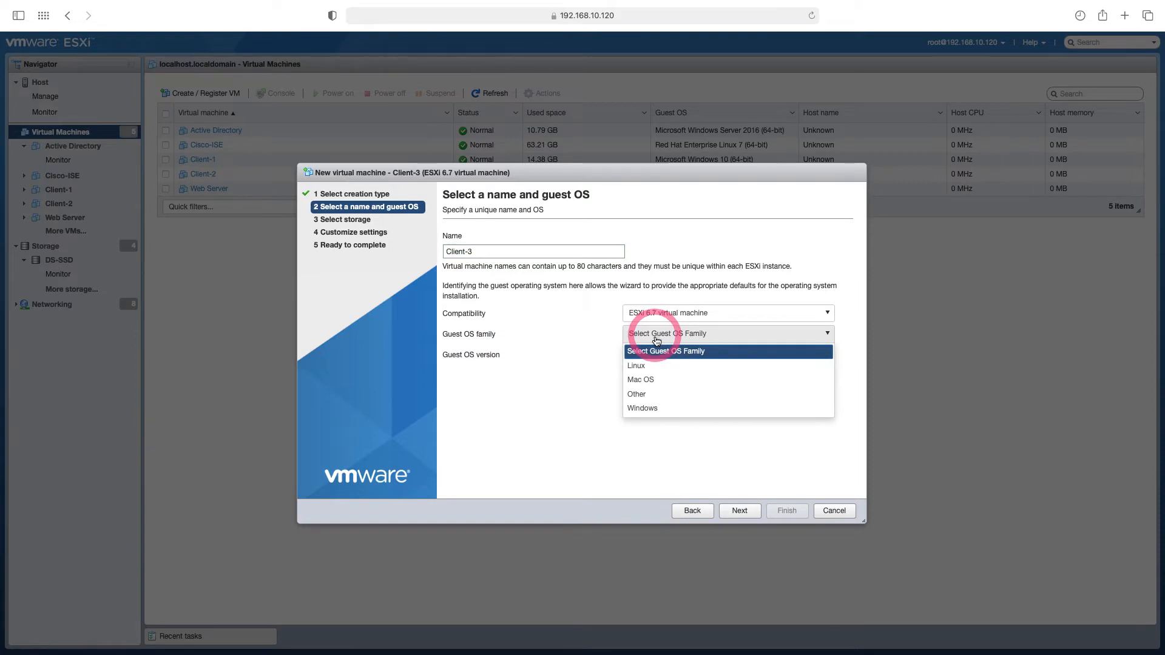
click(662, 407)
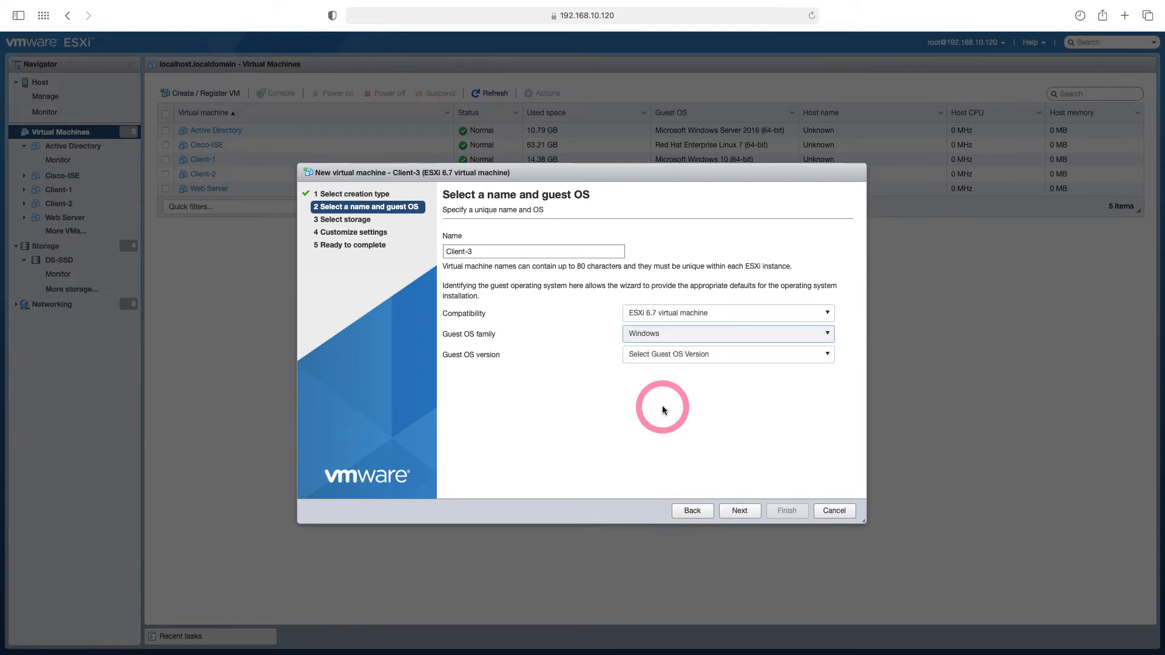
click(687, 361)
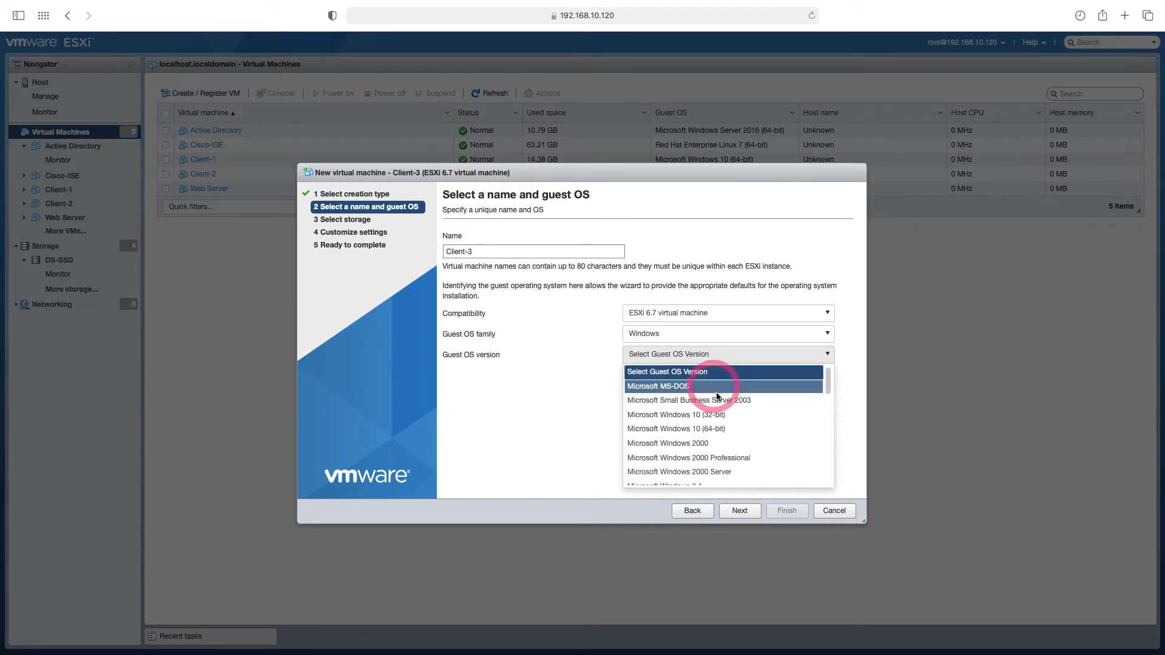
click(729, 432)
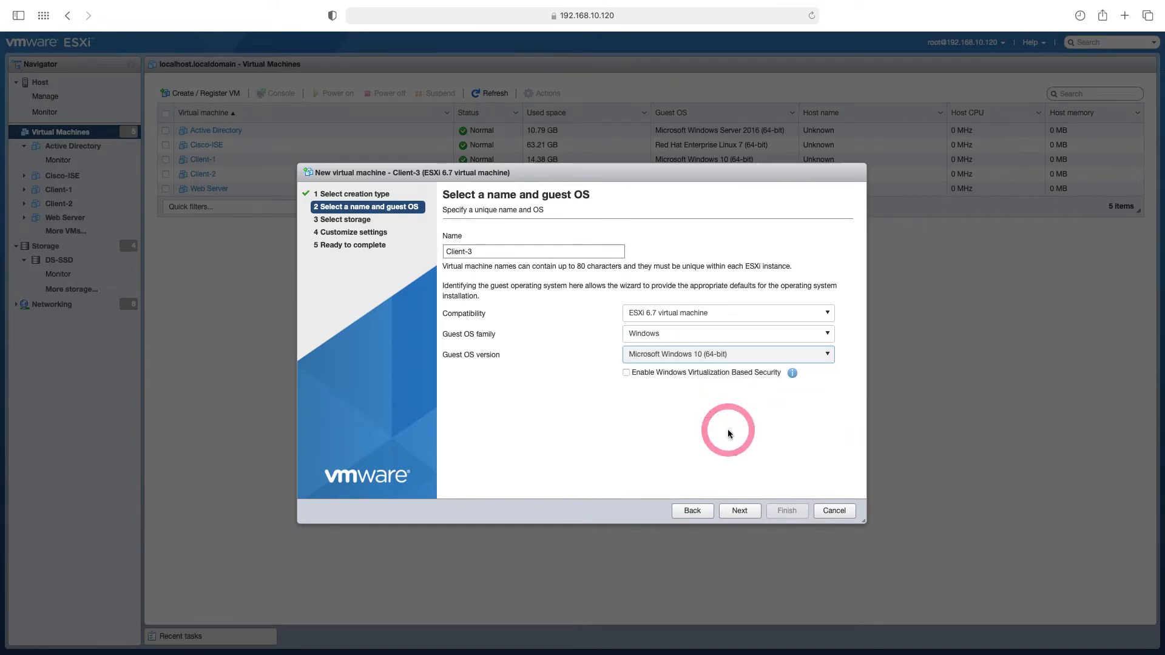
click(740, 511)
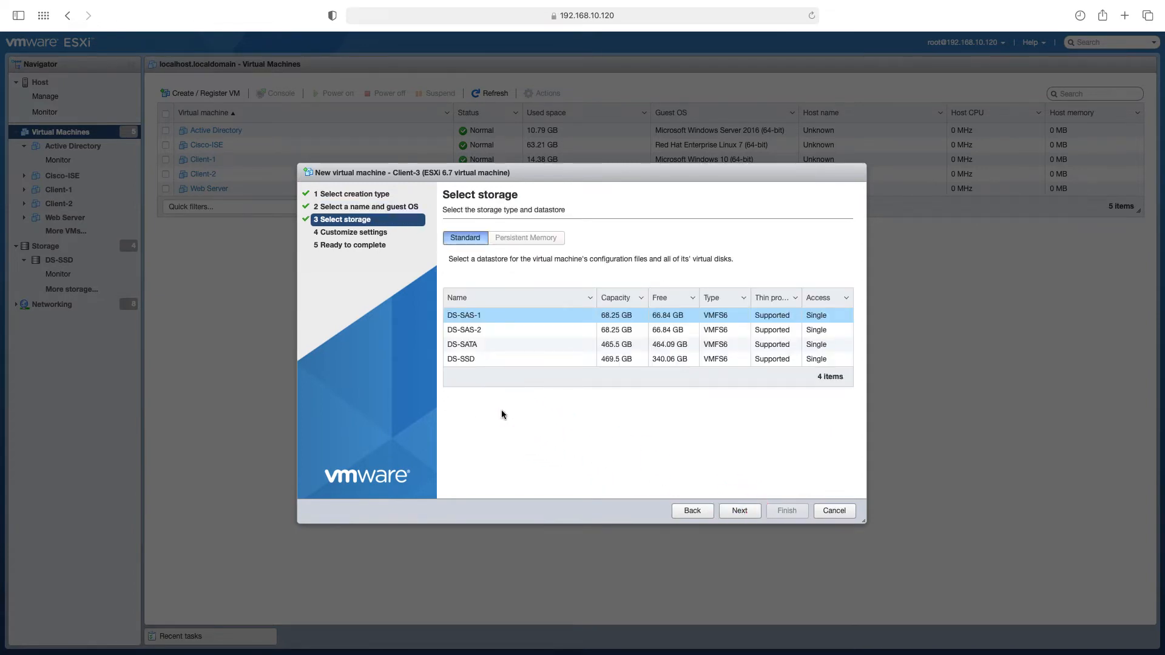
click(466, 364)
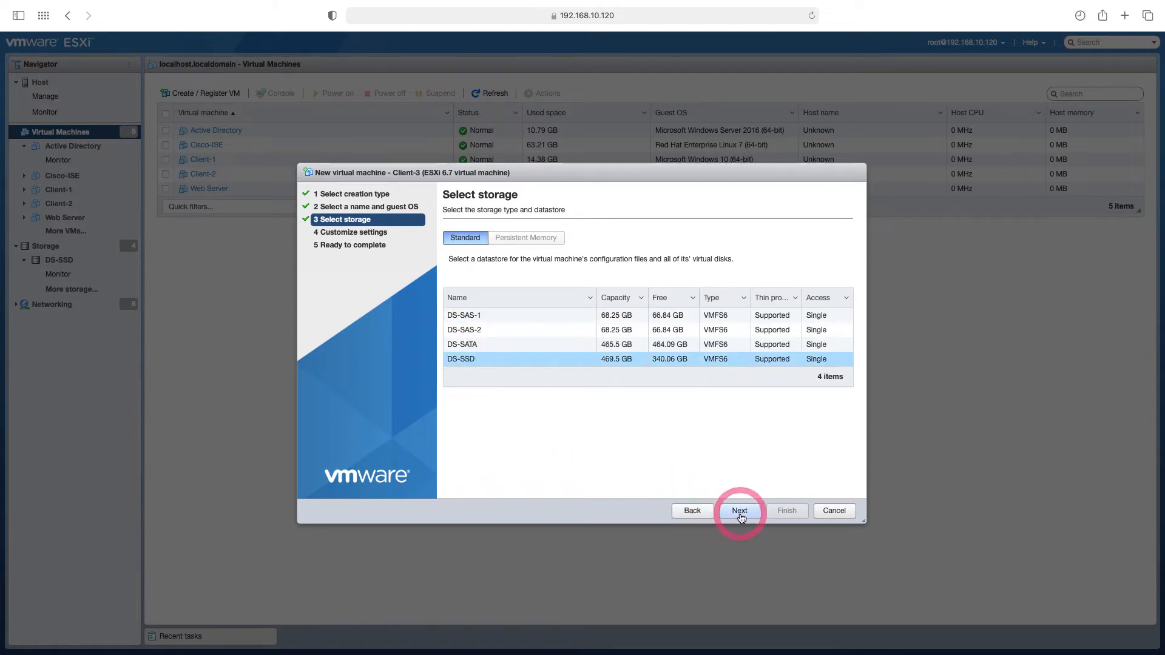
click(741, 513)
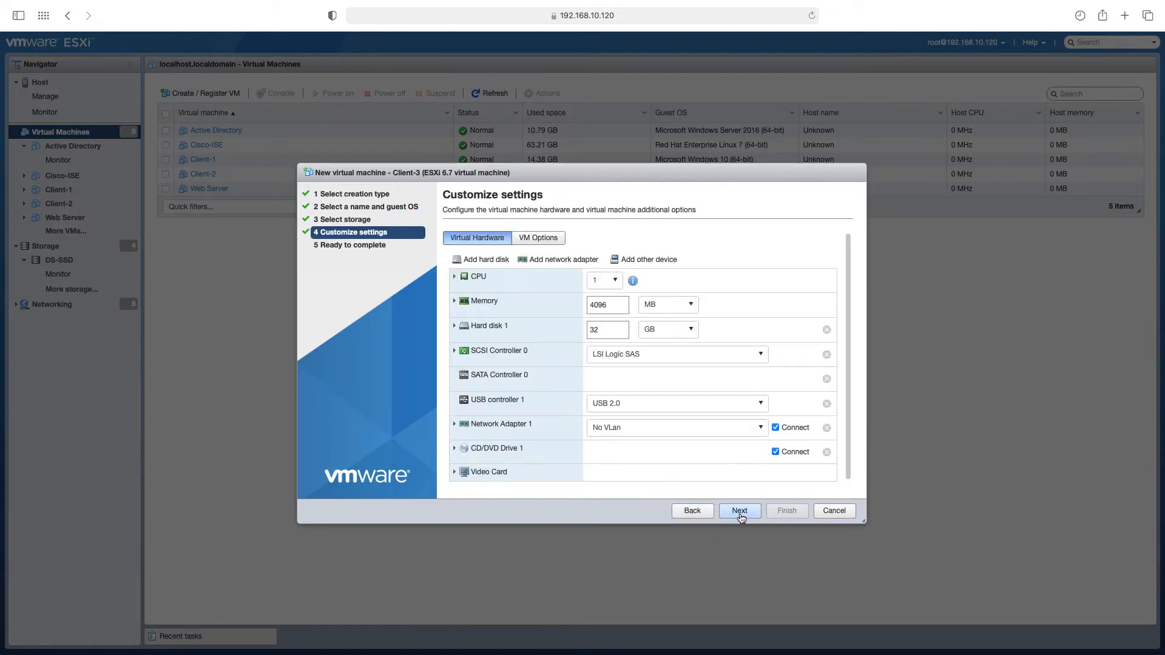
Set the CPU count of the Client-3 virtual machine to 2
click(698, 284)
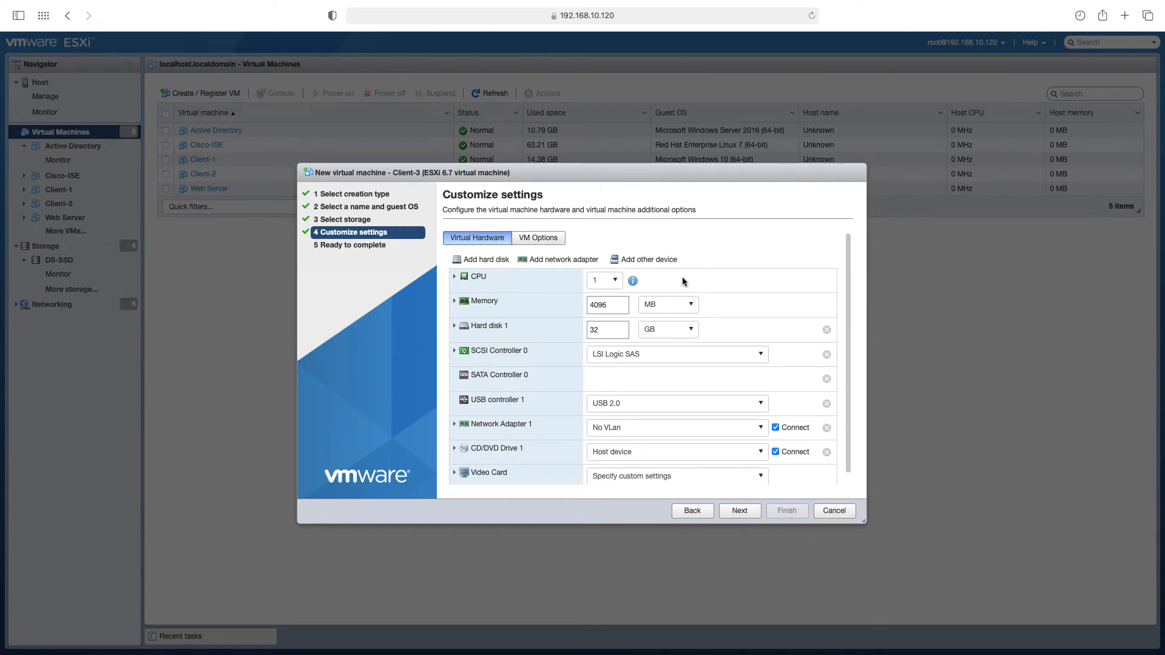
click(616, 281)
click(618, 285)
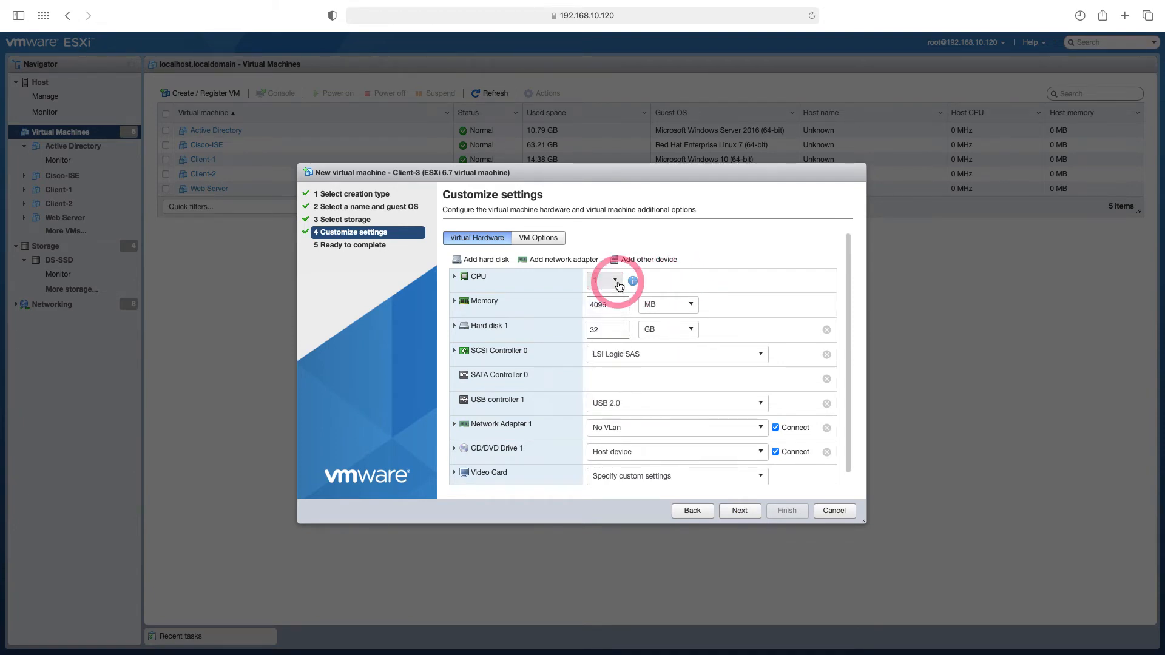
click(618, 285)
click(599, 311)
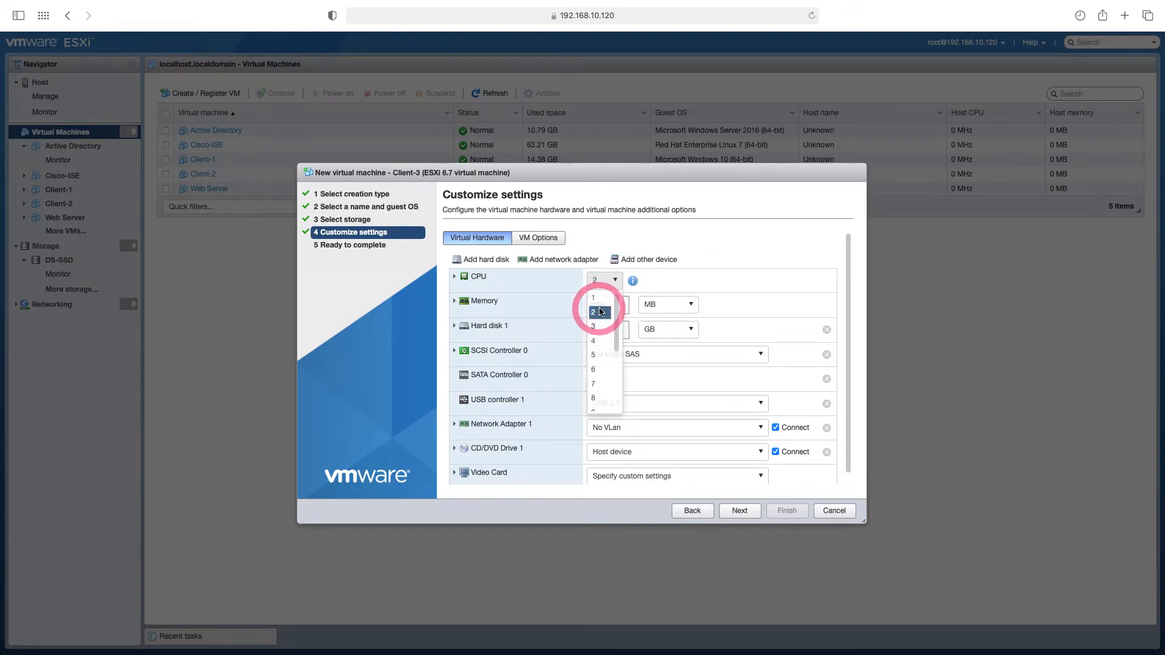
click(596, 305)
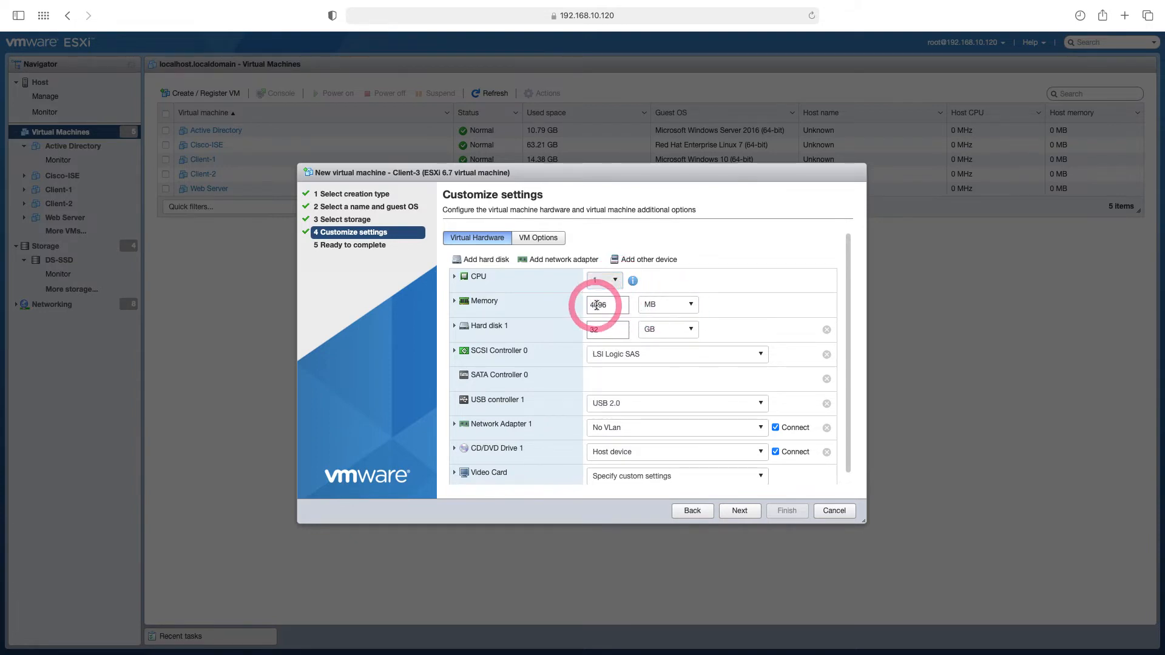
Set the disk provisioning of Client-3's Hard disk 1 to Thin provisioned
click(489, 331)
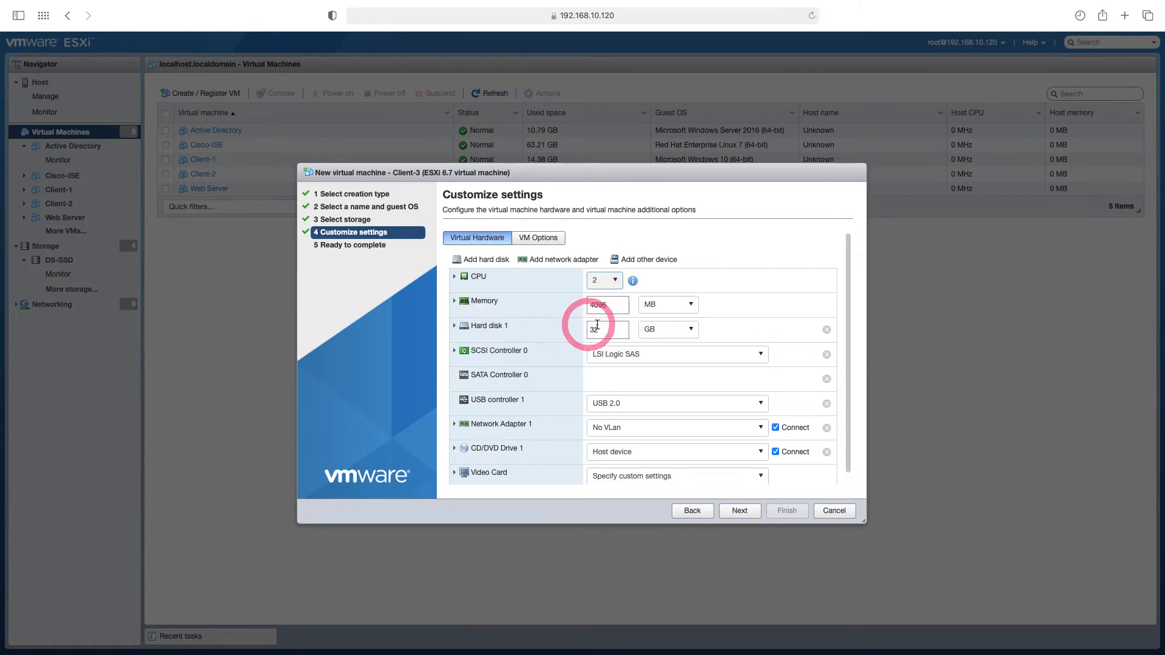
click(454, 326)
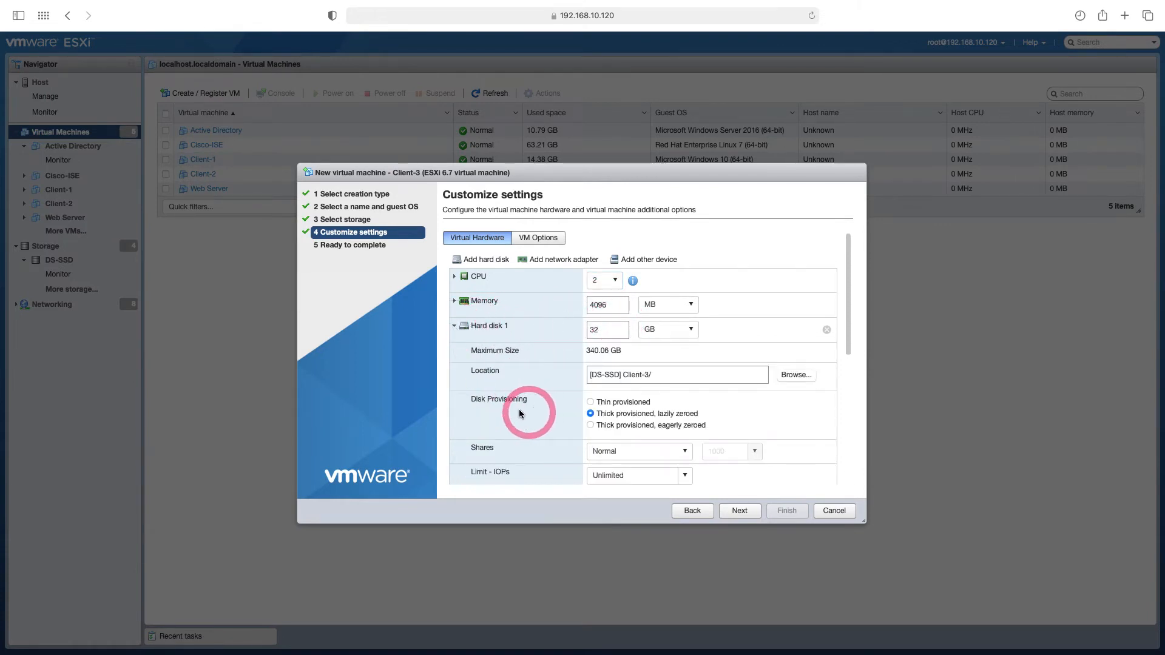
click(590, 402)
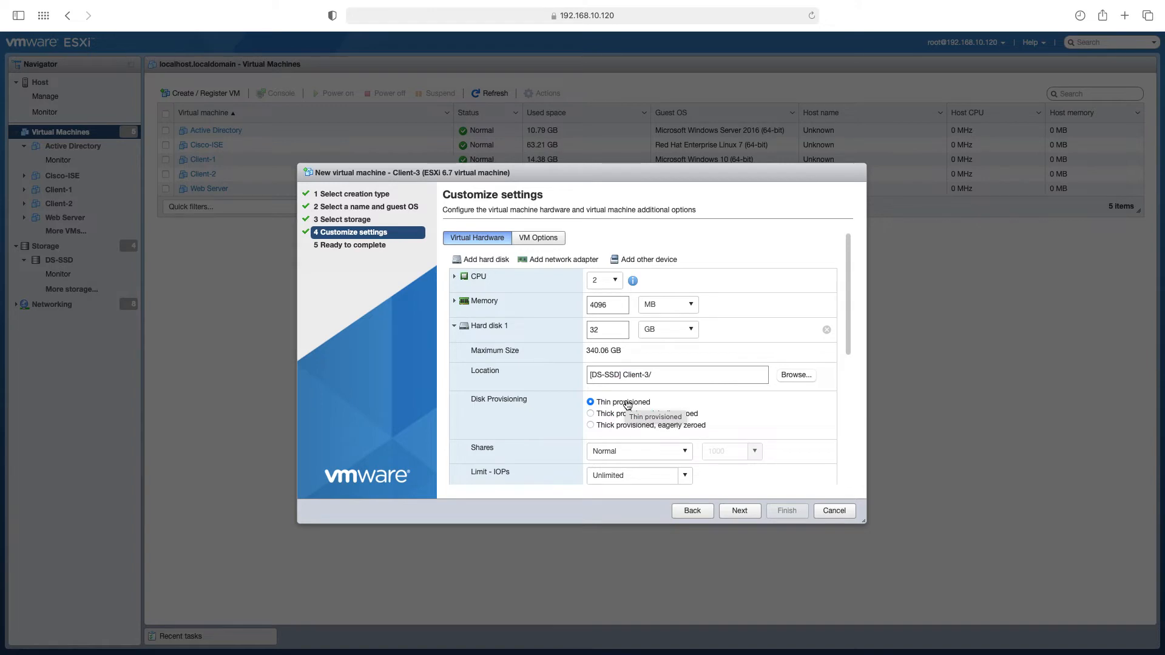
click(628, 405)
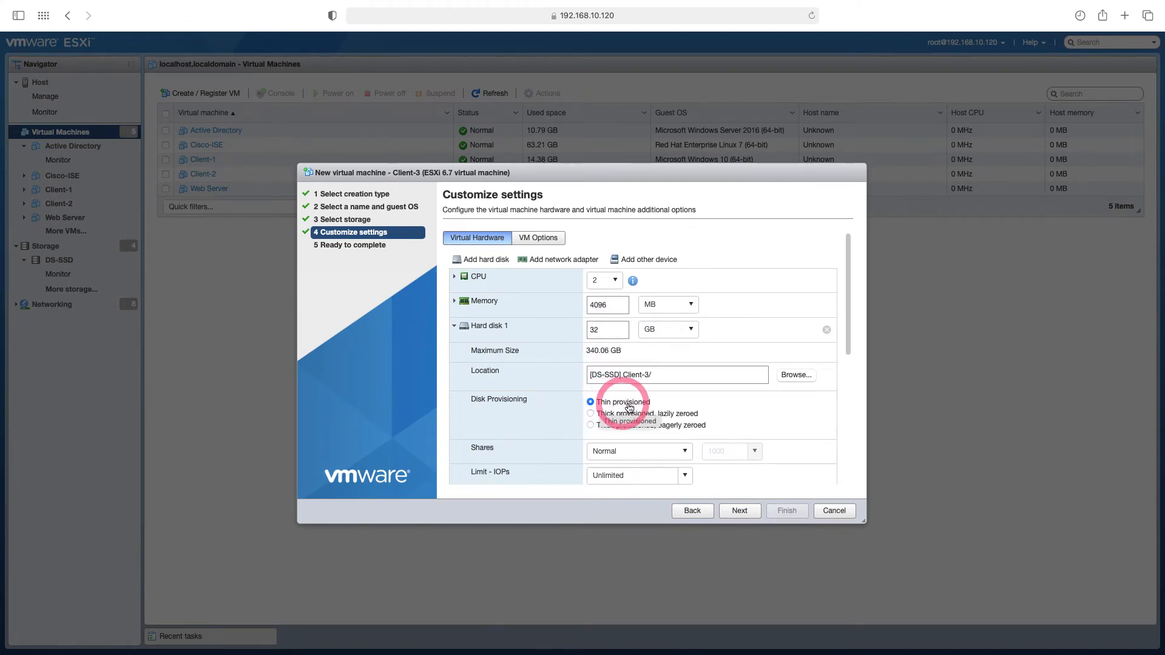
click(454, 326)
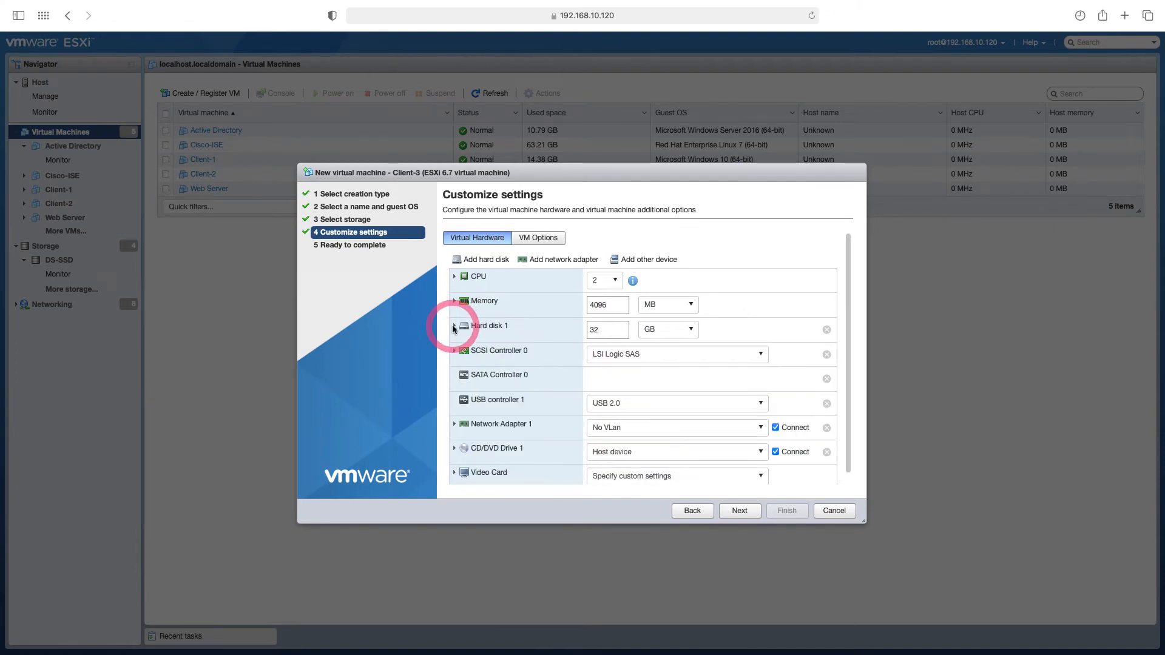
Connect Client-3's Network Adapter 1 to the VLAN-10 network
click(605, 430)
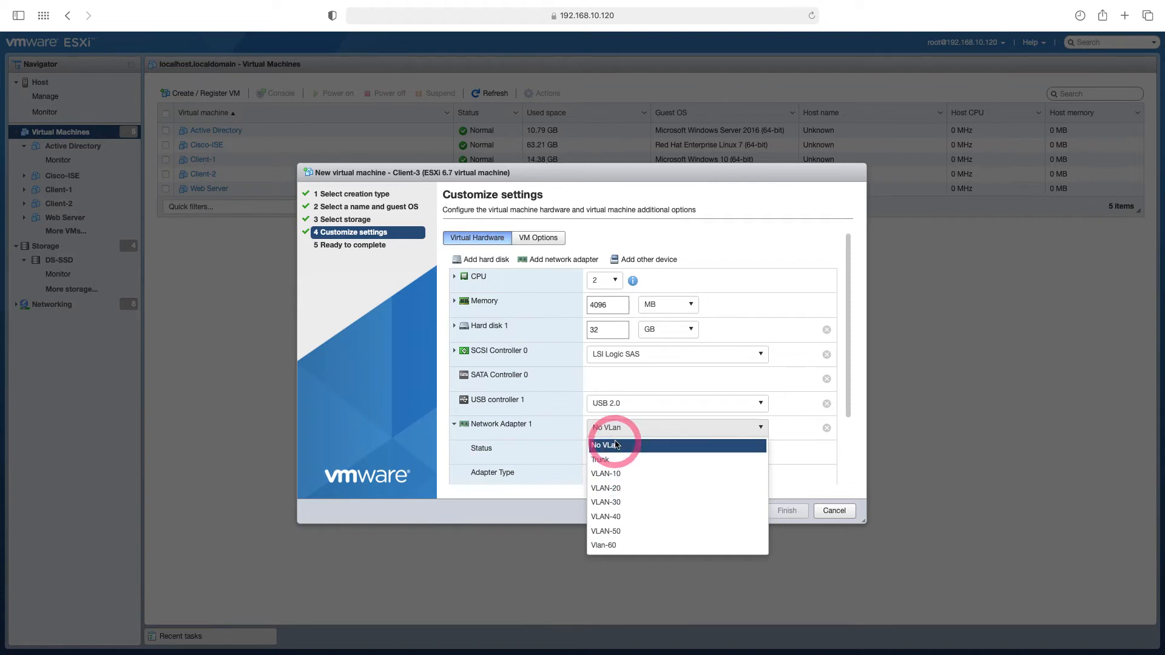
click(618, 477)
scroll(720, 344, down, 3)
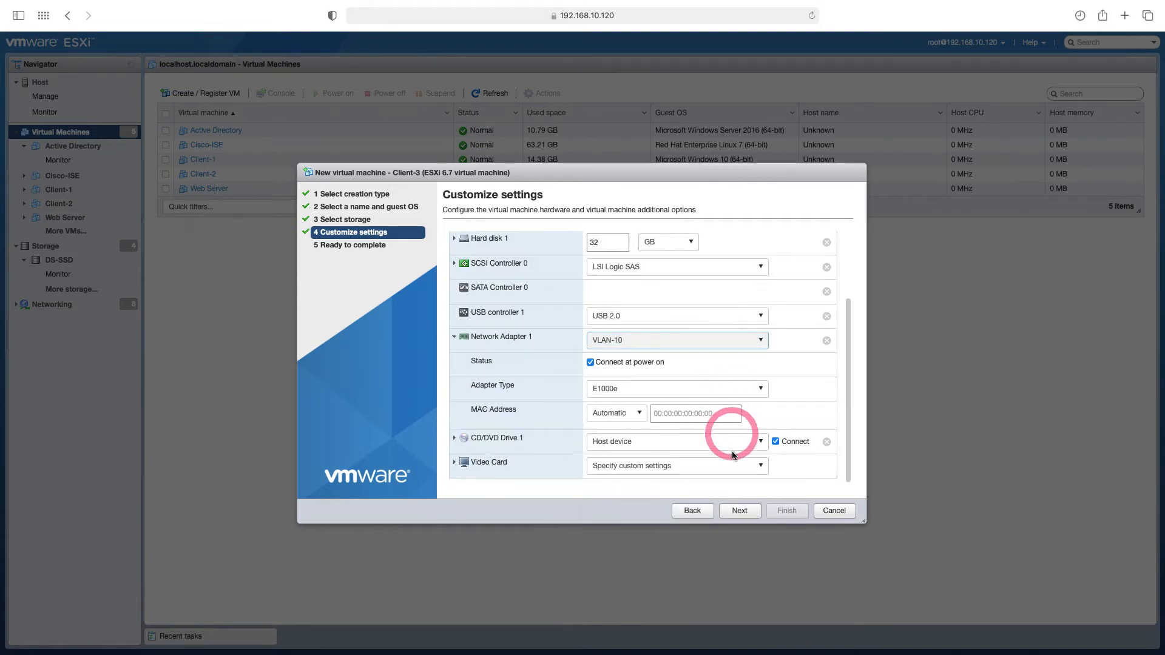
Review the settings summary for Client-3 and finish creating the virtual machine
click(740, 510)
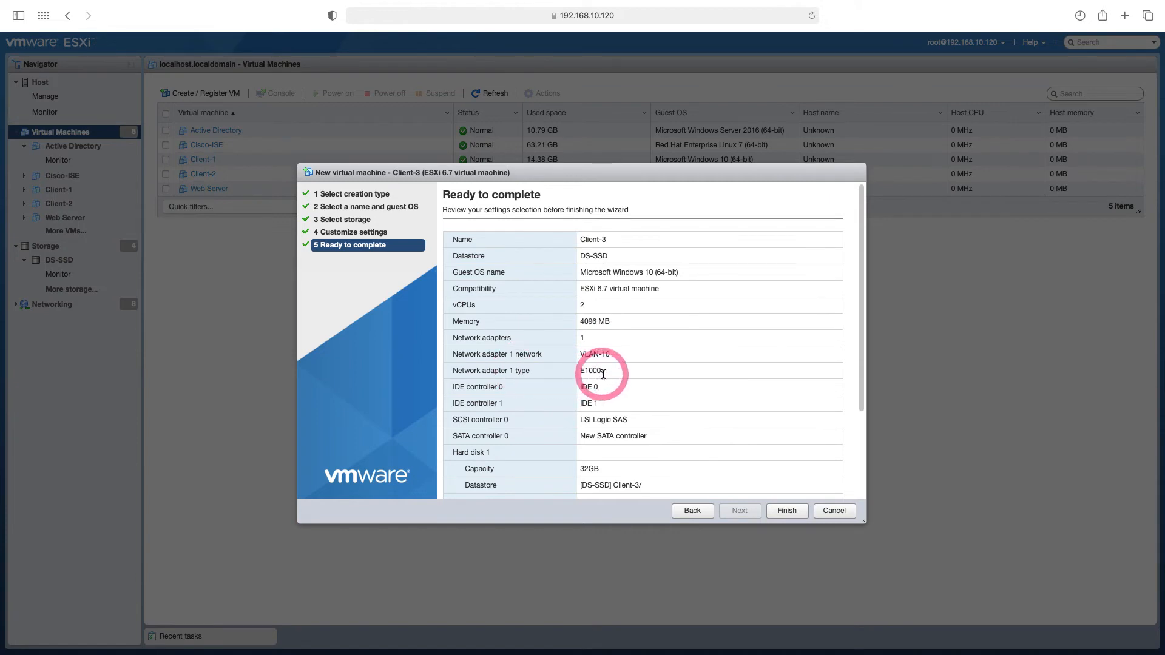
scroll(690, 359, down, 2)
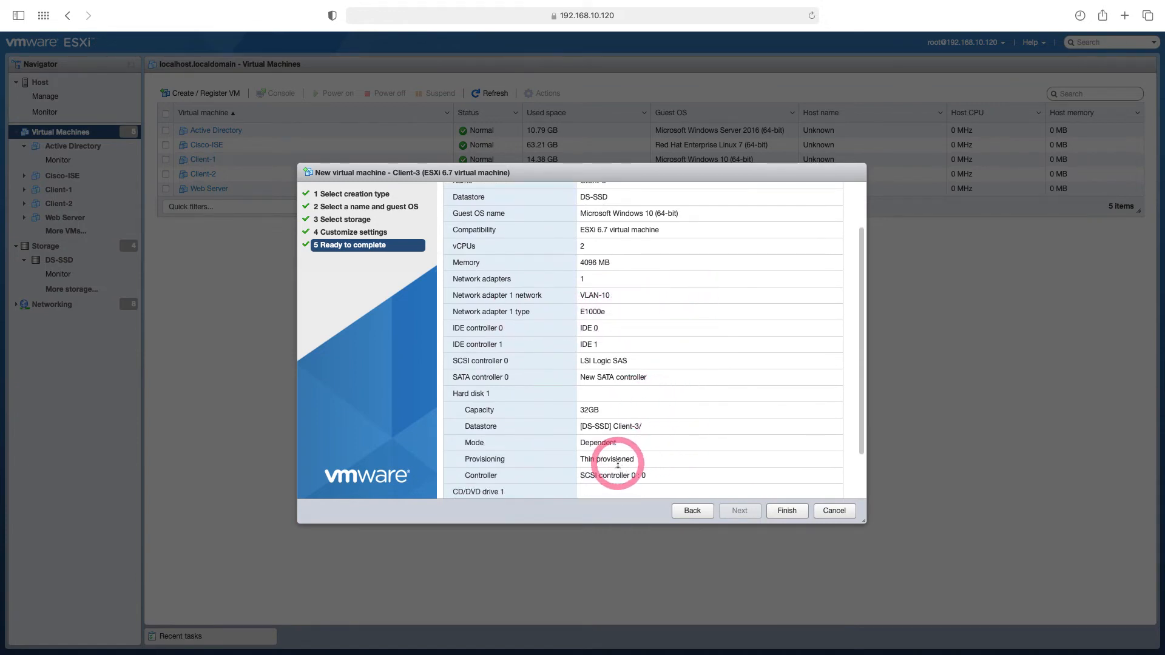
click(786, 511)
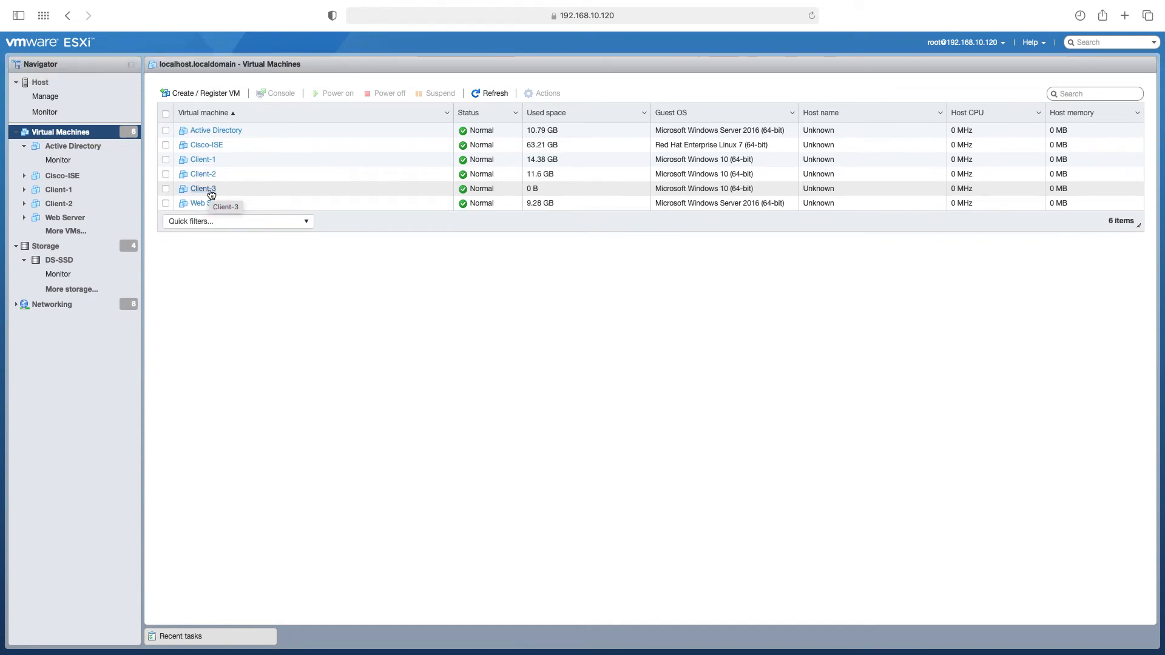
Edit the settings of the Client-3 virtual machine and switch CD/DVD Drive 1 to a Datastore ISO file
click(205, 190)
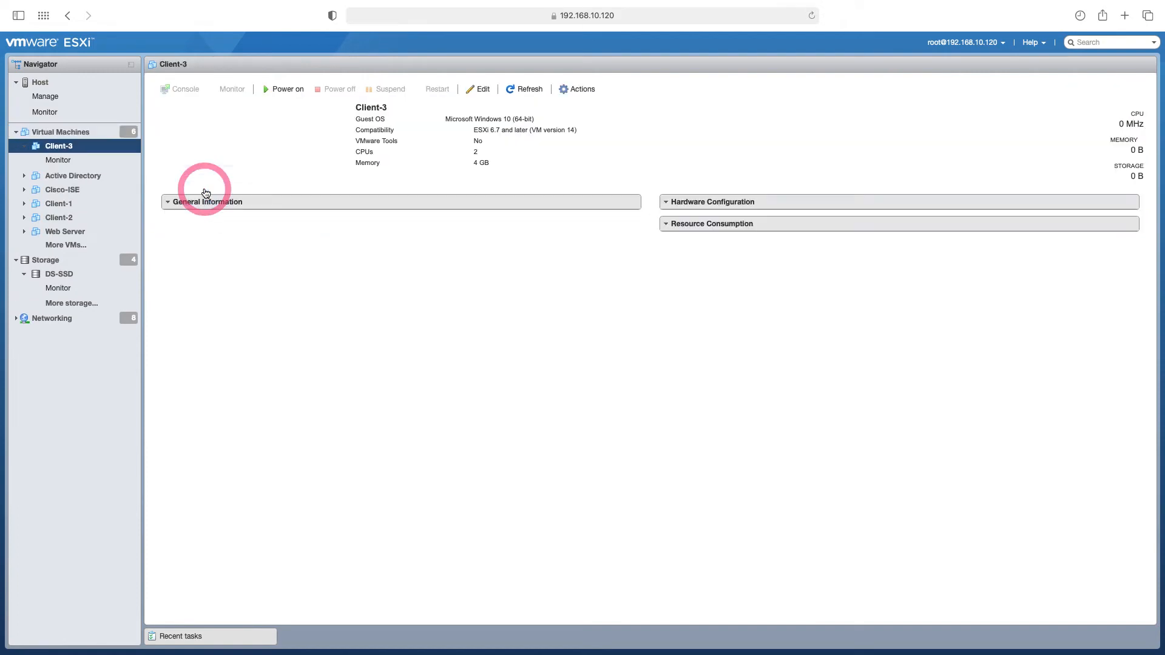
click(479, 93)
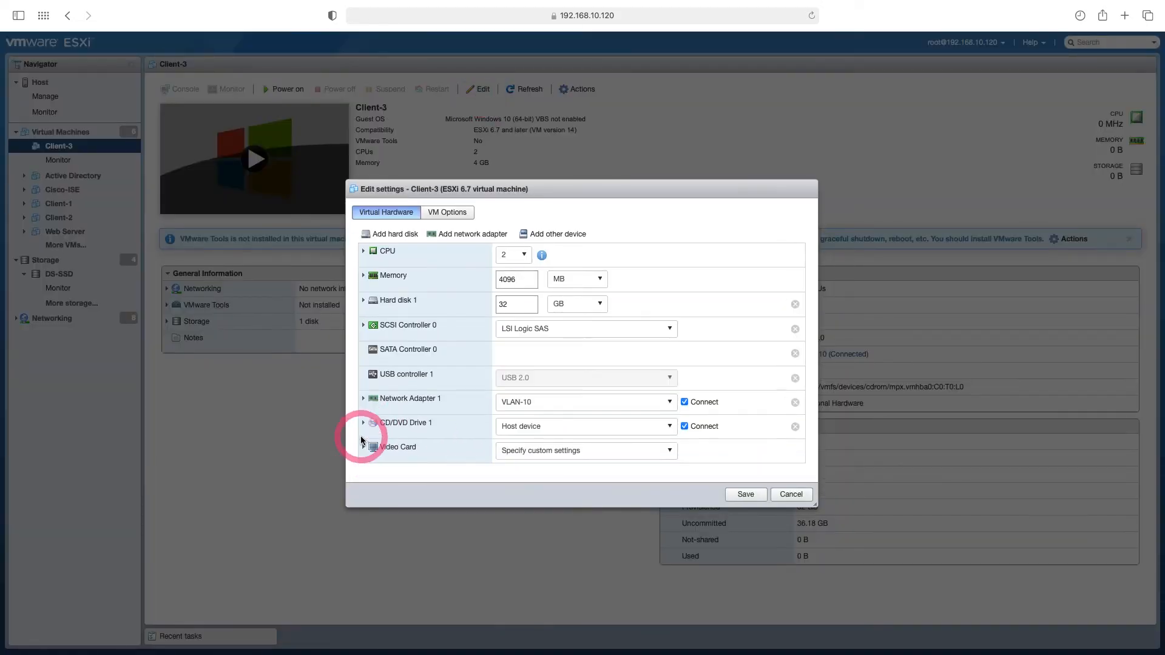
click(363, 423)
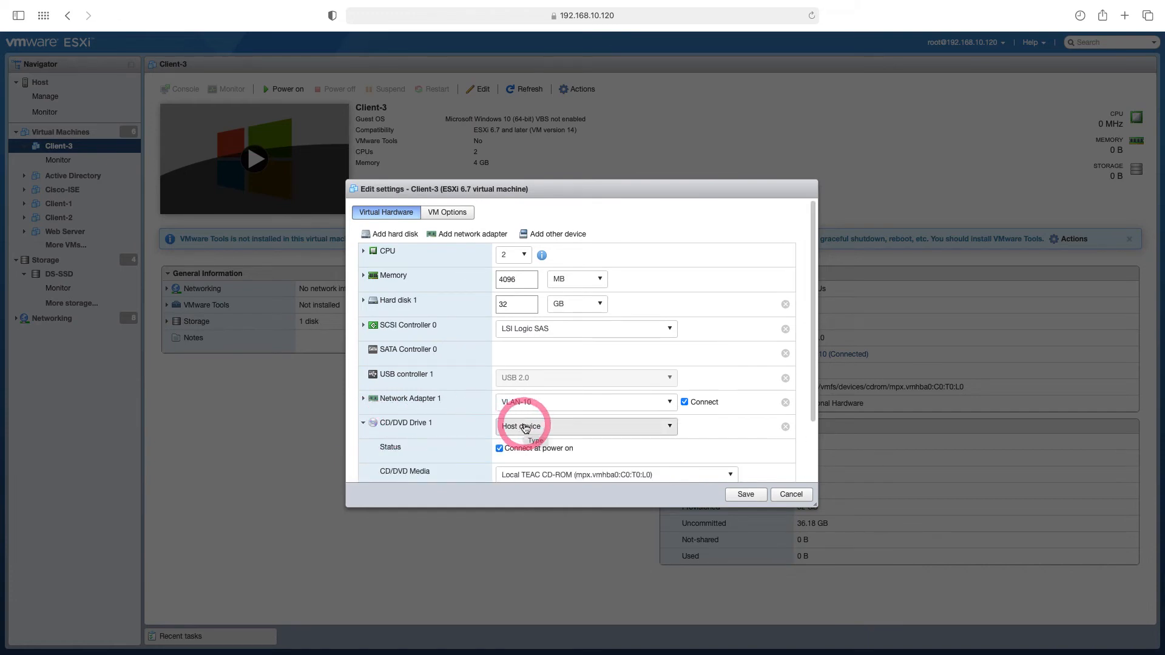
click(525, 427)
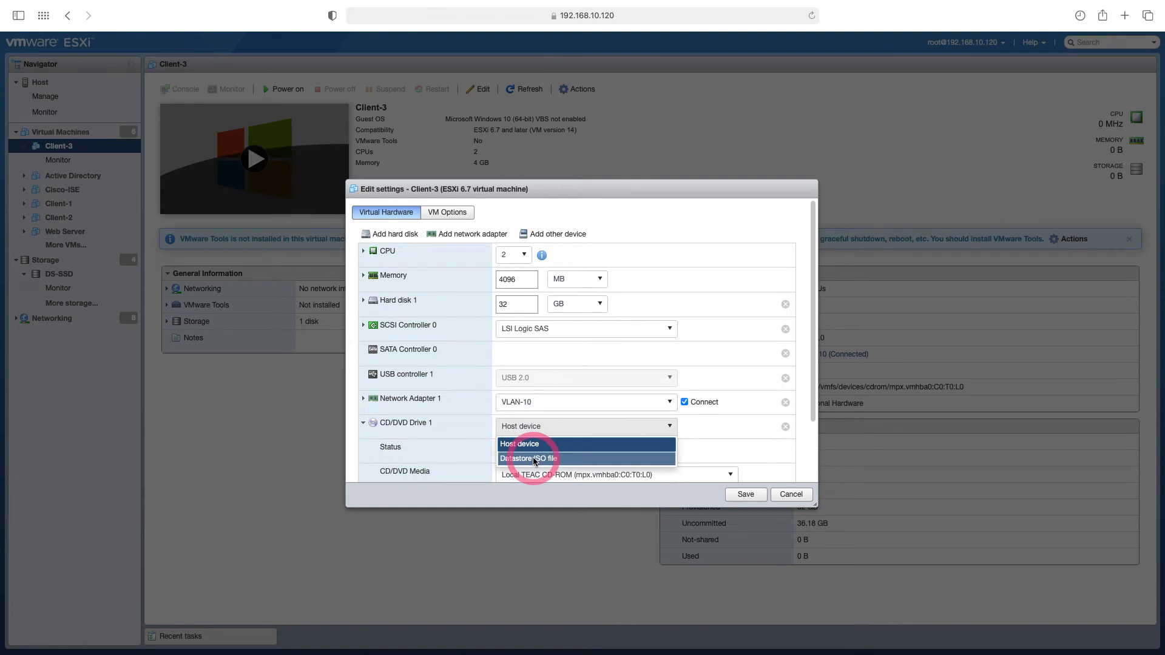
click(534, 459)
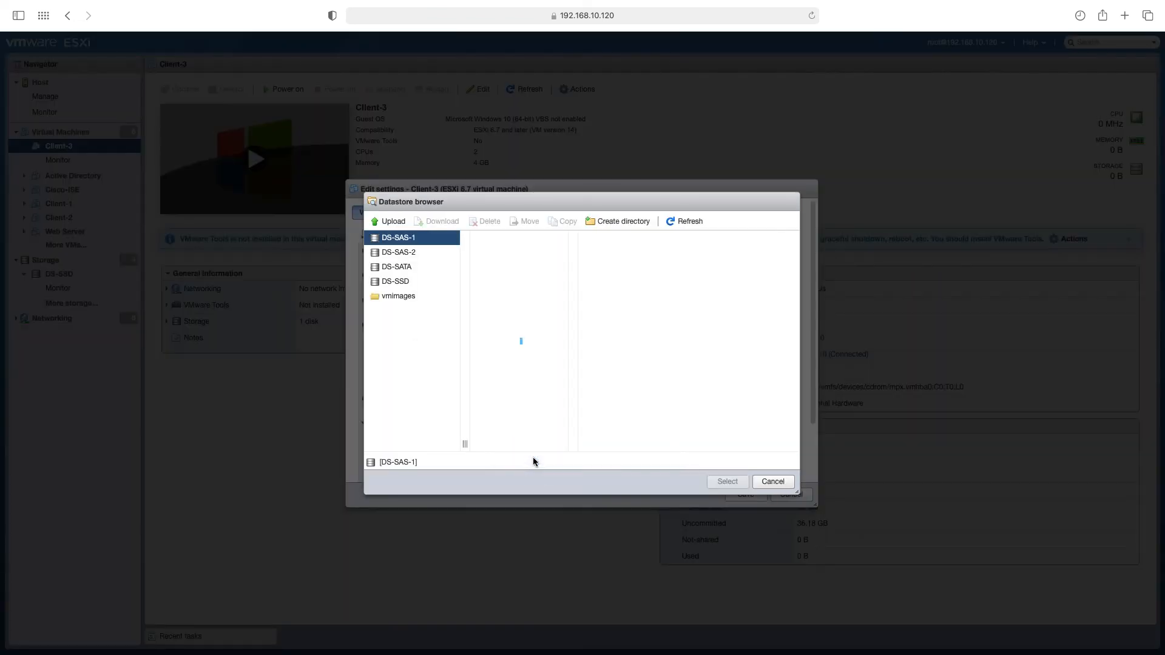
Mount Win_Pro_Ent_Edu_N_10_1803_64BIT_English_-4_MLF_X21-87129.ISO from the ISO folder on DS-SSD and save Client-3's settings
click(401, 284)
click(496, 297)
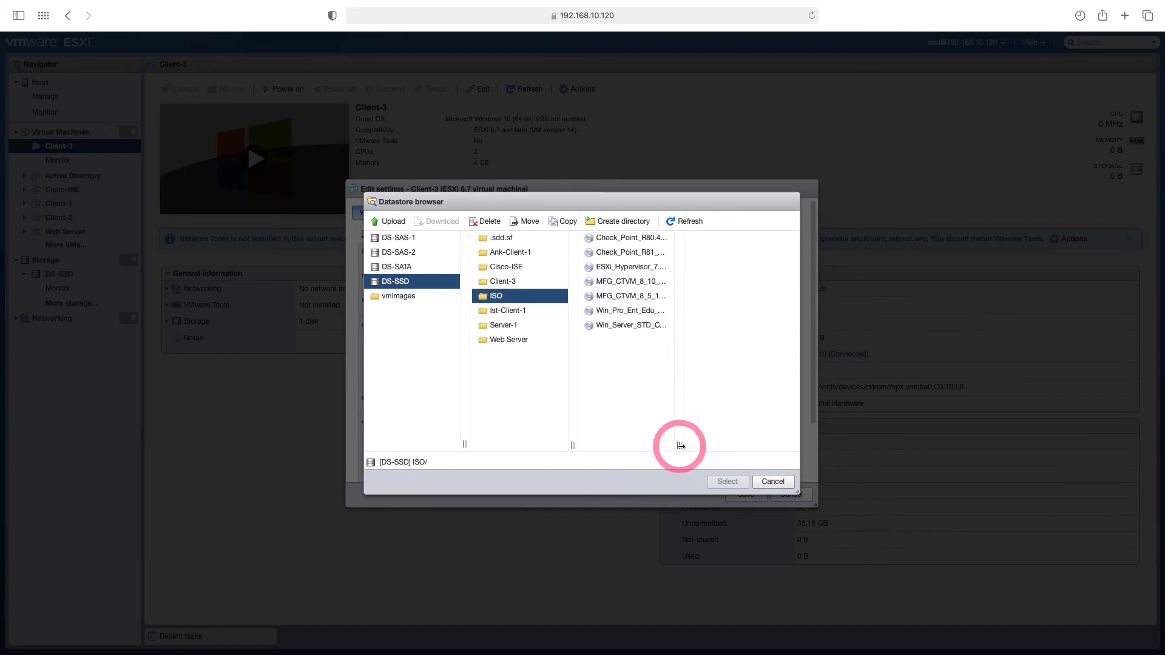
drag(679, 446, 741, 442)
click(634, 311)
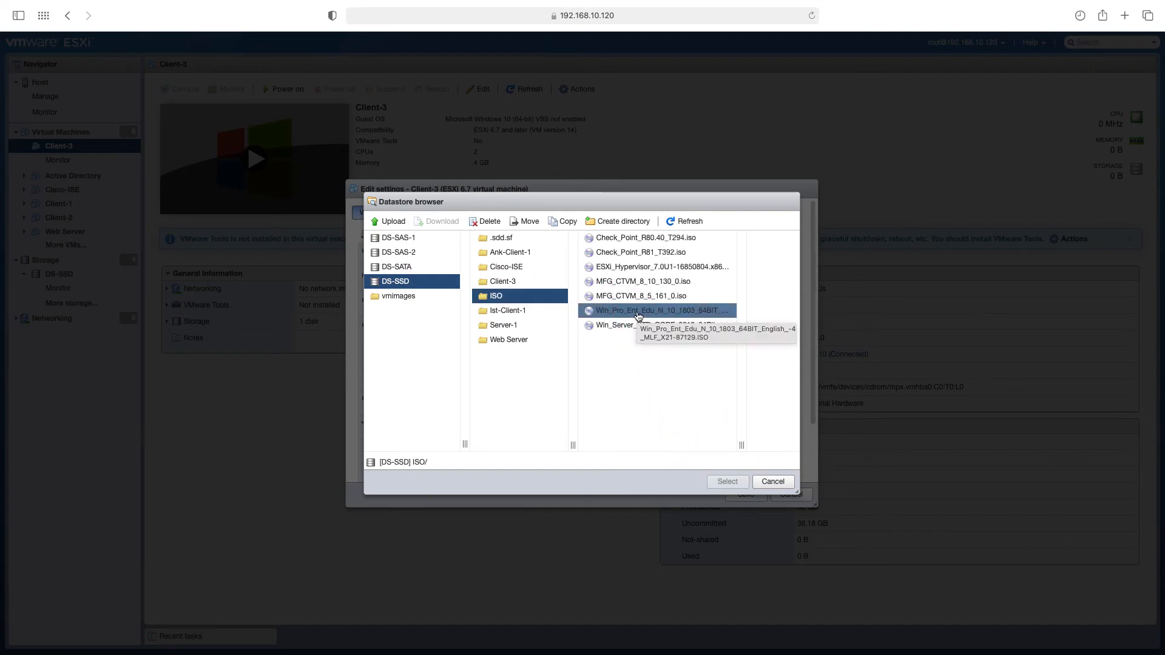
click(728, 481)
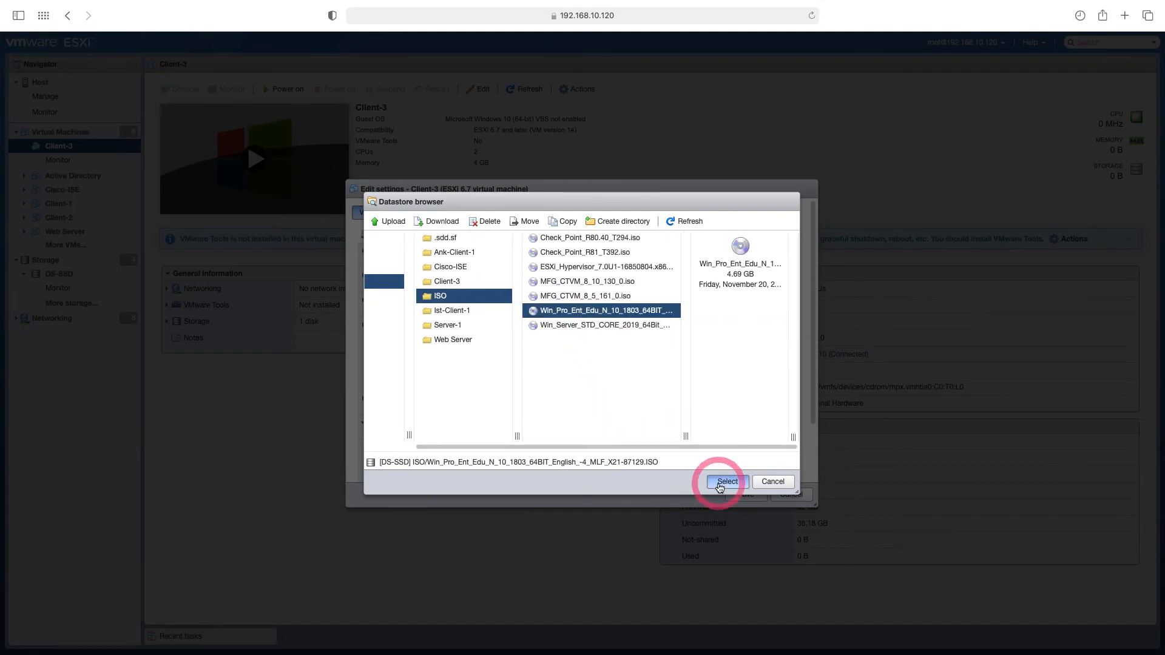
click(744, 496)
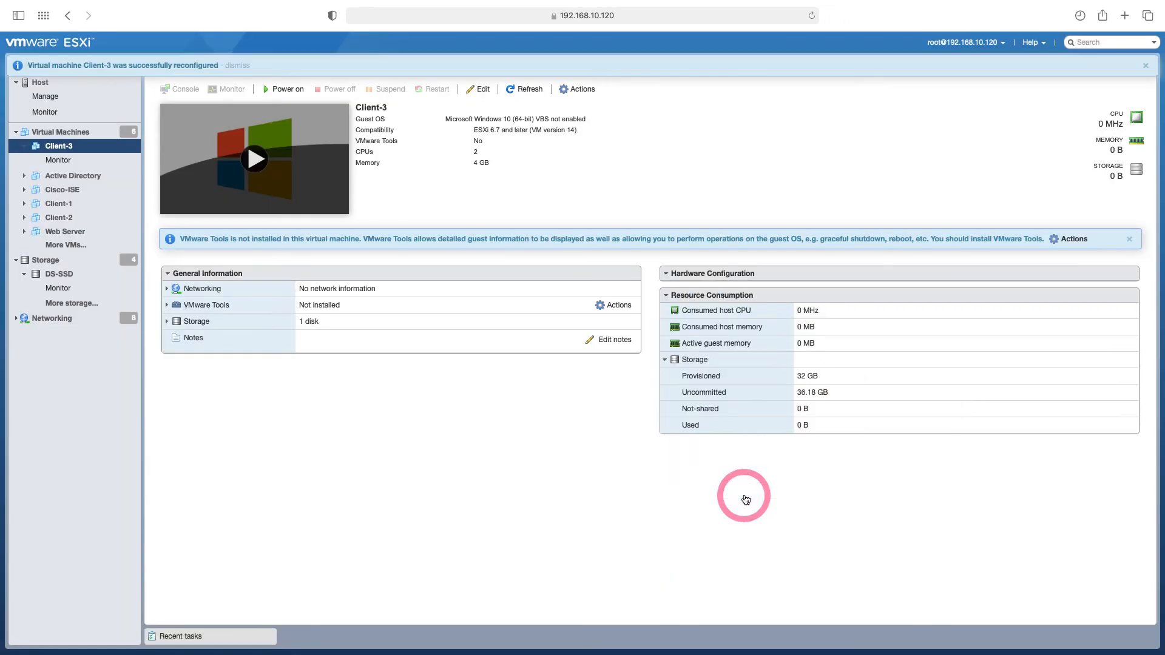
Power on Client-3 and boot it from the DVD, moving the console window clear of the VM preview
click(254, 160)
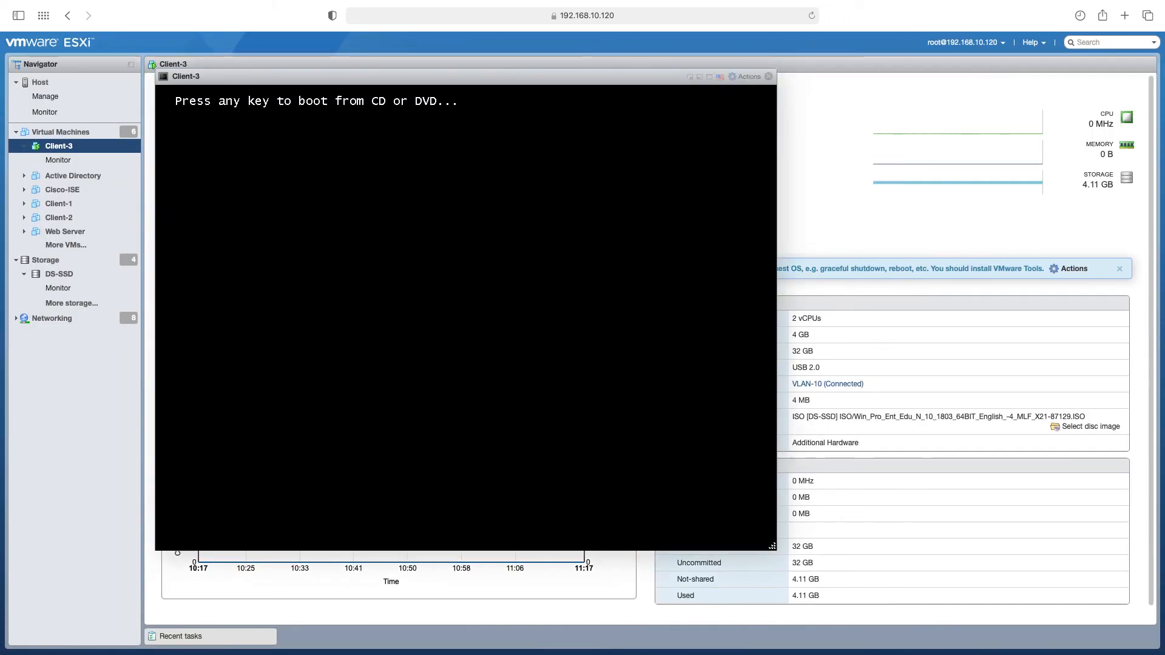
key(Return)
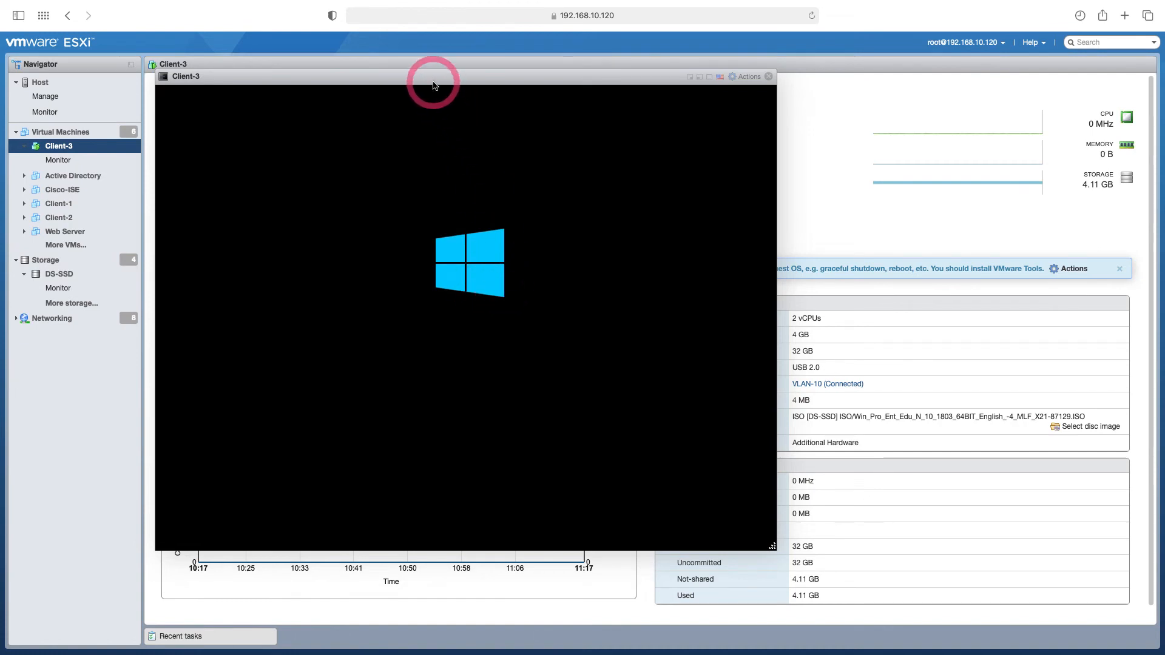
drag(442, 82, 561, 96)
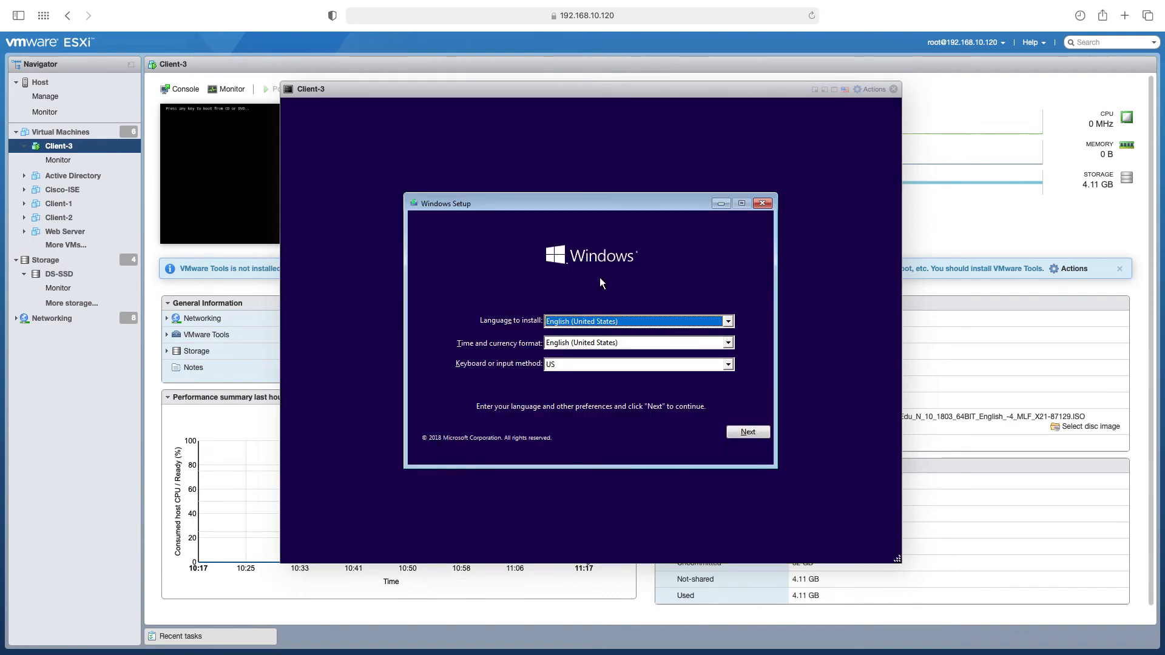
Set the Windows Setup time and currency format to Turkish (Turkey) and continue
click(600, 341)
key(t)
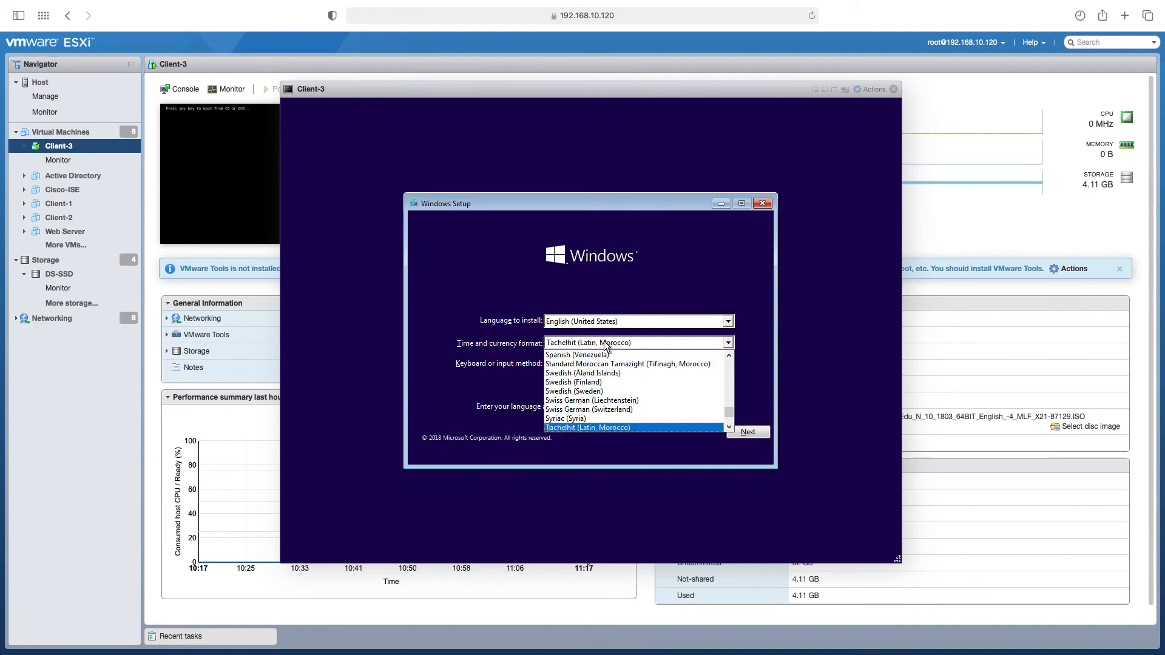
scroll(599, 392, down, 4)
scroll(603, 396, down, 2)
click(574, 373)
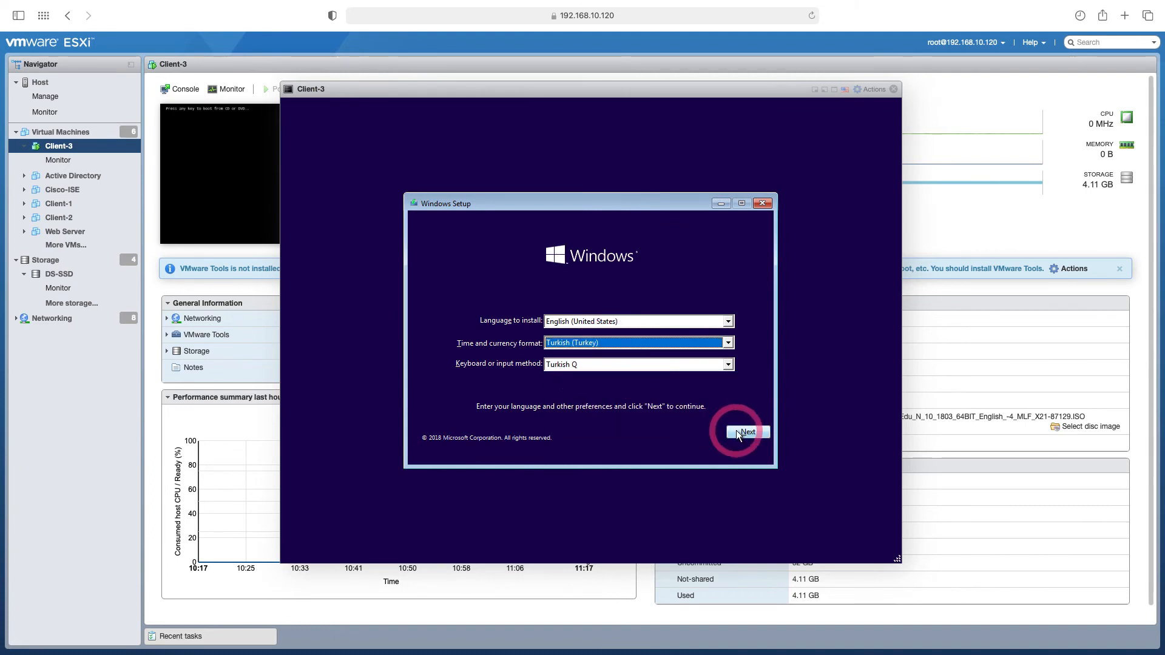
click(737, 431)
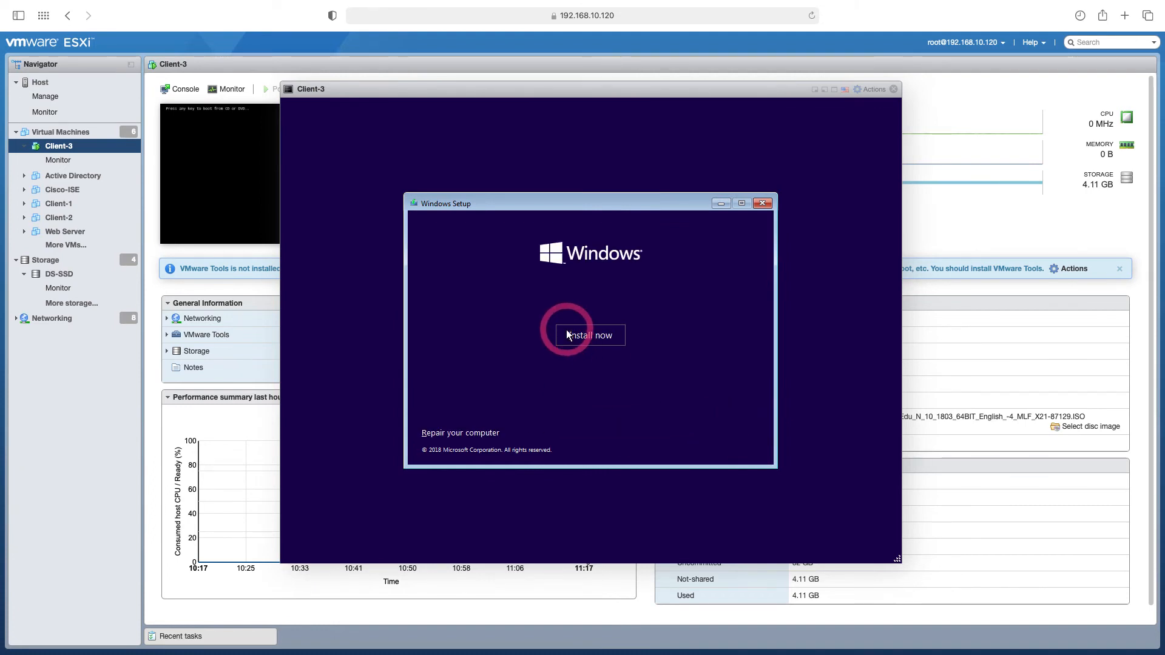
Start the Windows installation and choose Windows 10 Enterprise as the operating system
click(585, 334)
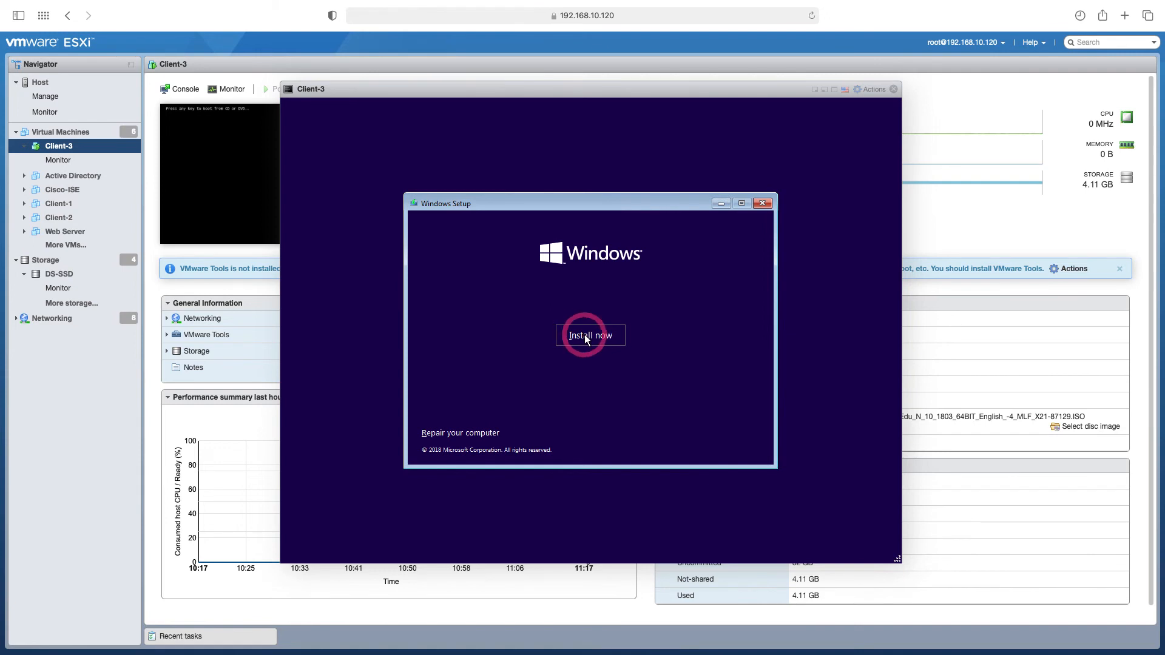
click(583, 335)
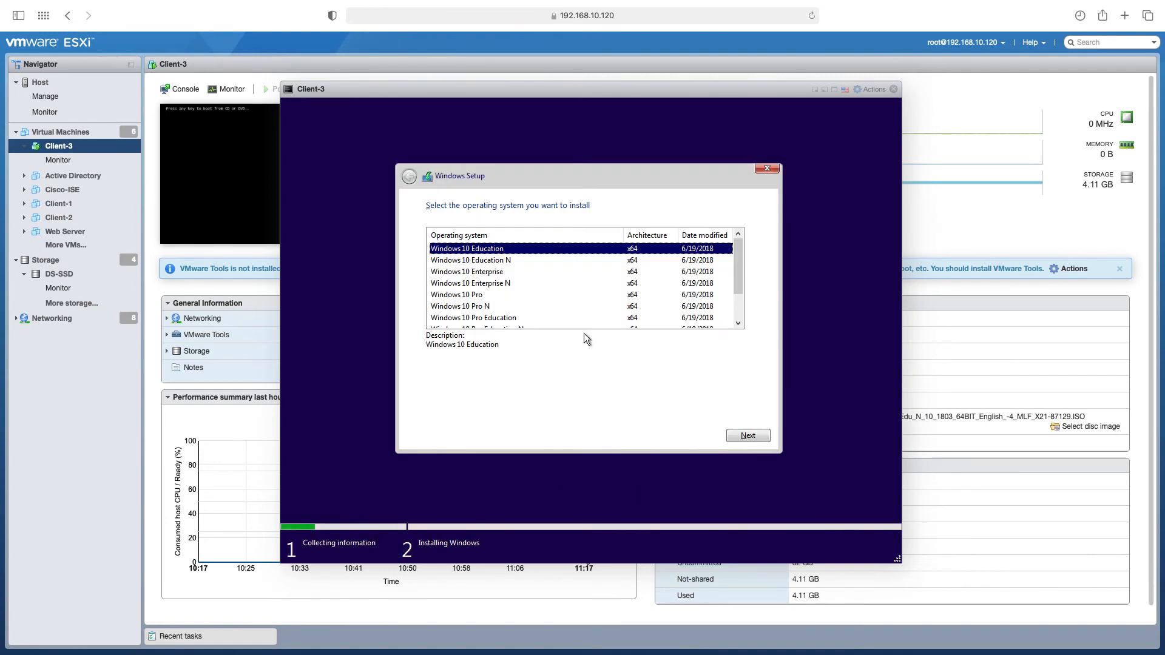
click(485, 273)
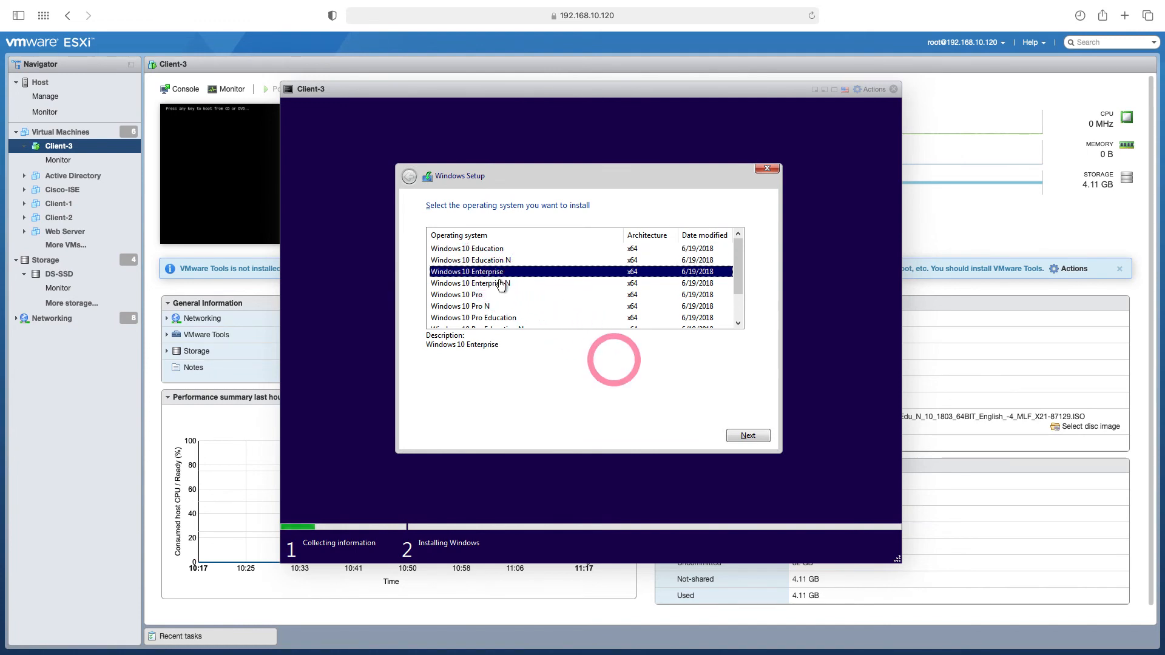
click(749, 436)
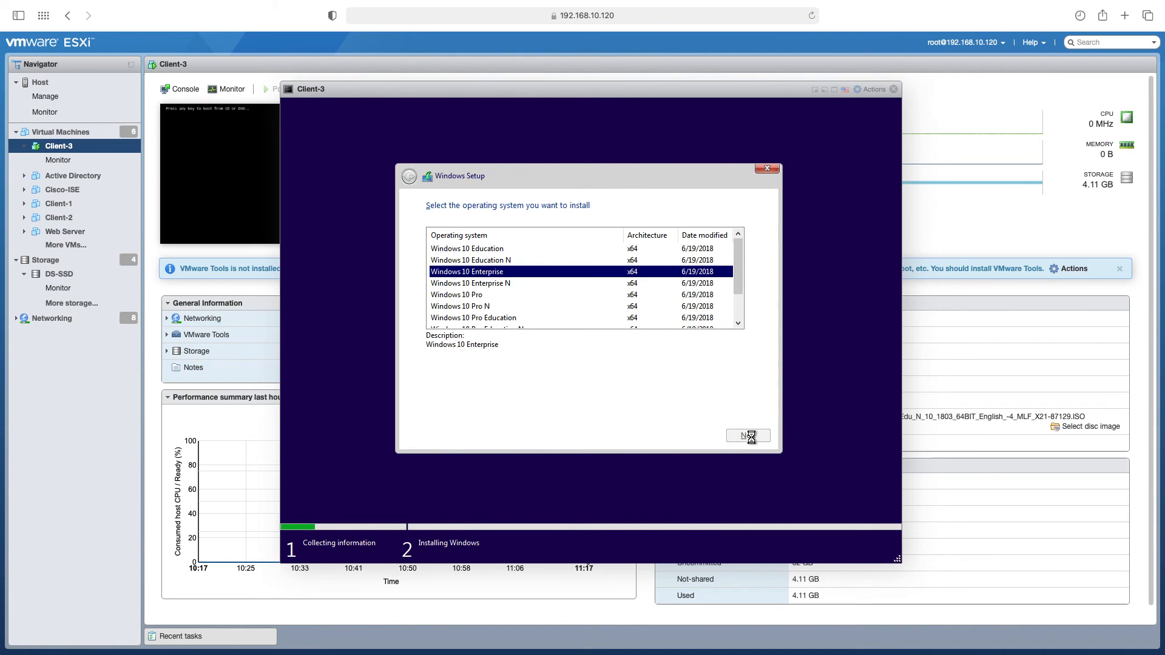
Accept the license terms and install Windows on the unallocated space of Drive 0, restarting the virtual machine to continue
click(491, 408)
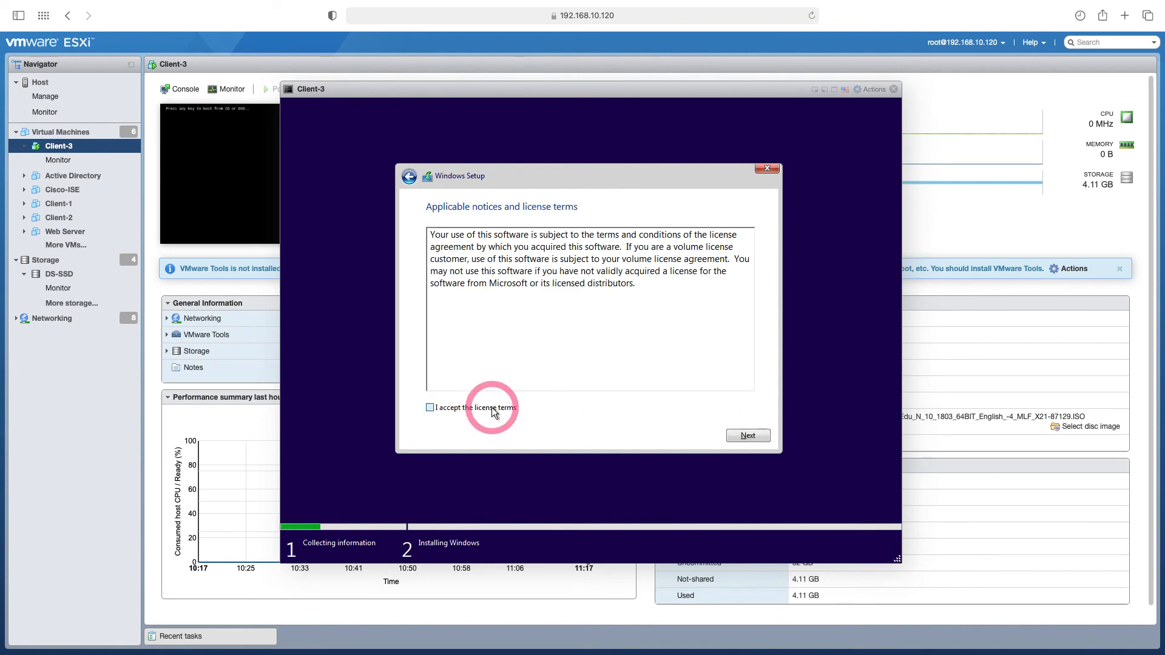
click(748, 433)
click(559, 318)
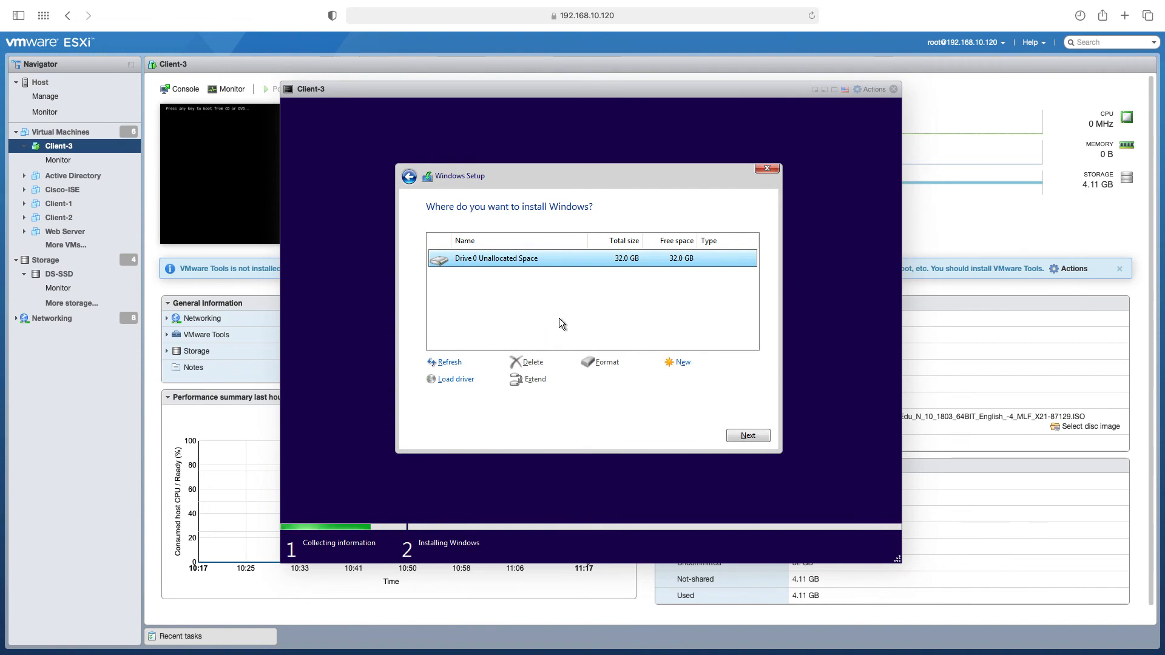
click(747, 434)
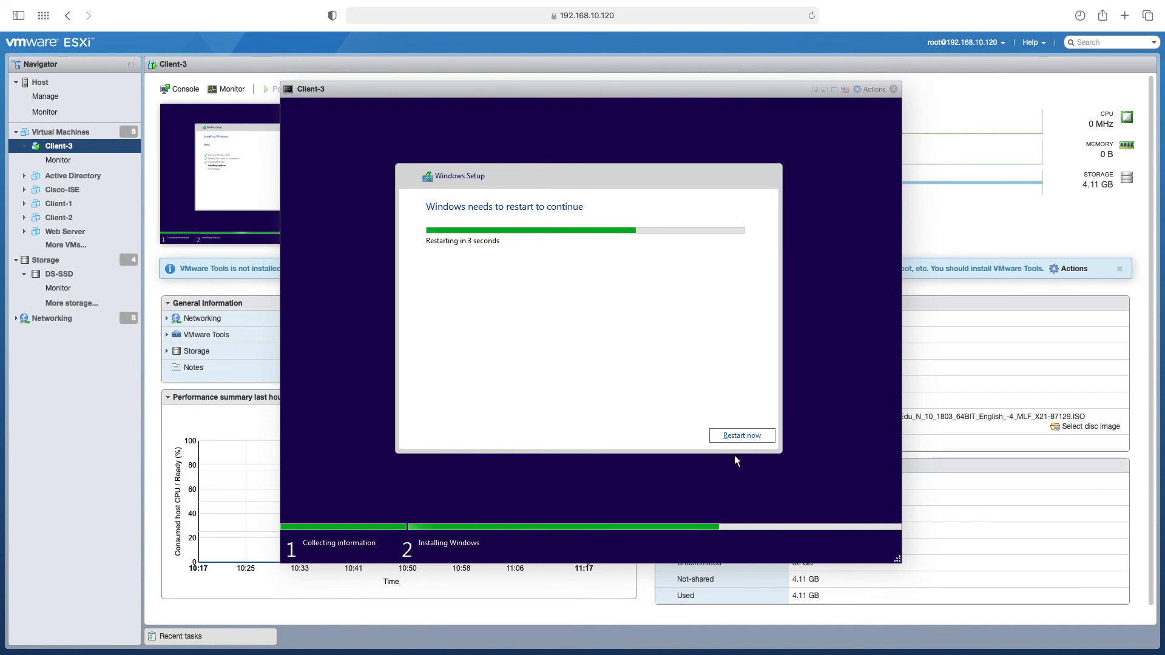
click(730, 436)
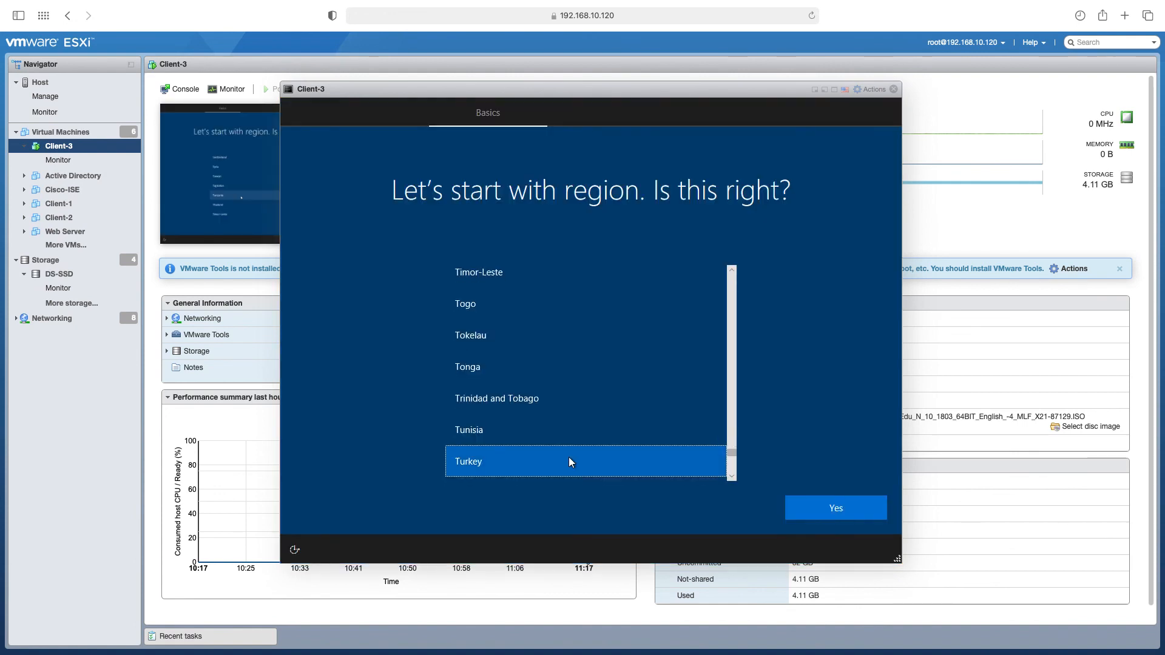
Confirm Turkey as the region and accept a keyboard layout in the Windows first-run setup
click(844, 513)
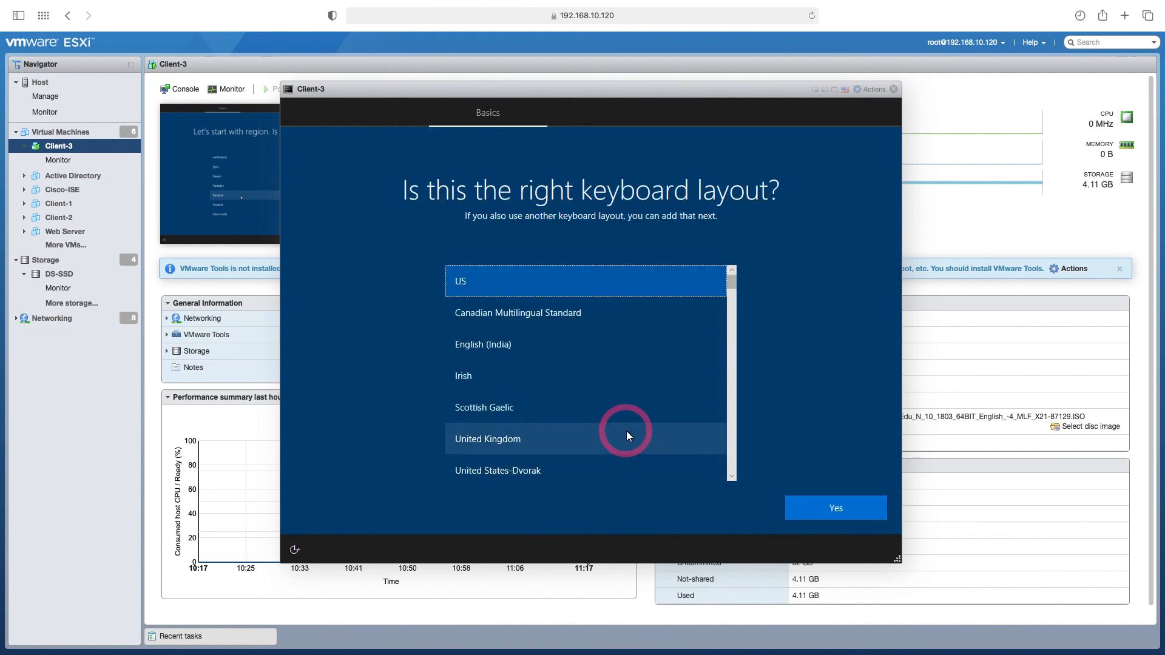
drag(733, 290, 790, 472)
click(835, 507)
click(835, 508)
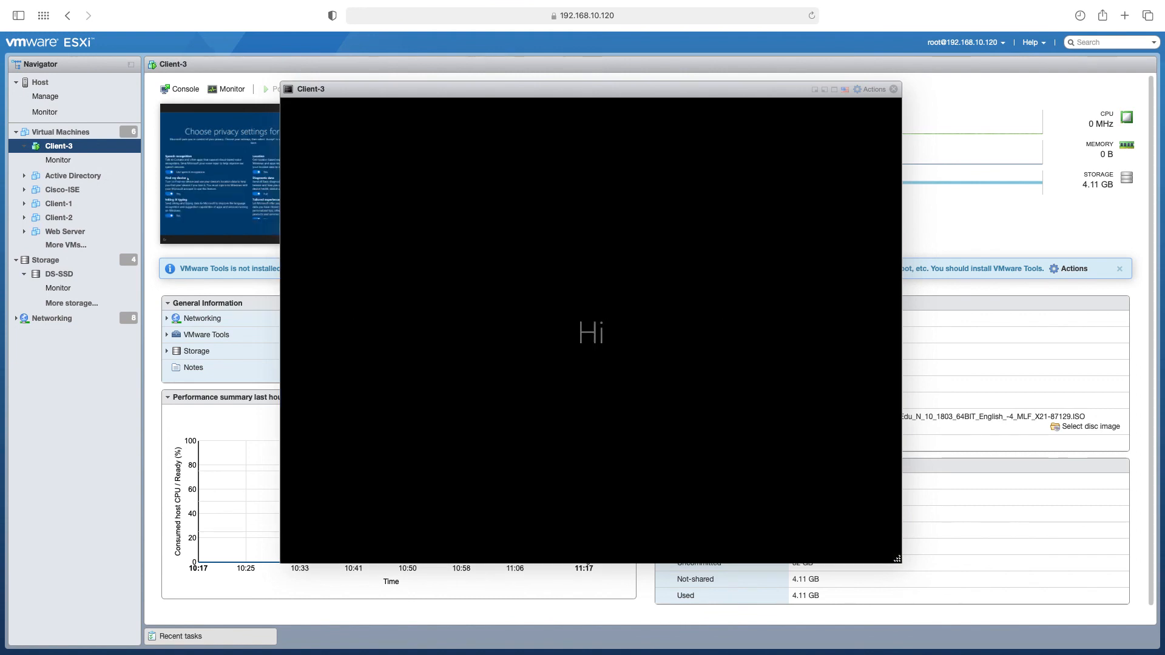